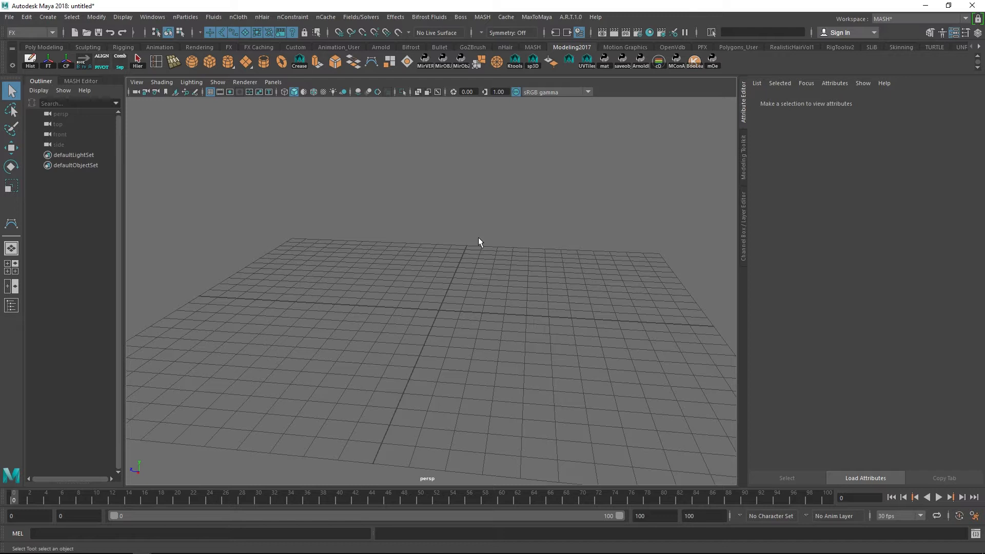
# Examine the options for making selected curves dynamic with nHair, and close them without applying anything.
pyautogui.keyDown('alt'); pyautogui.moveTo(479, 238); pyautogui.dragTo(498, 255); pyautogui.keyUp('alt')
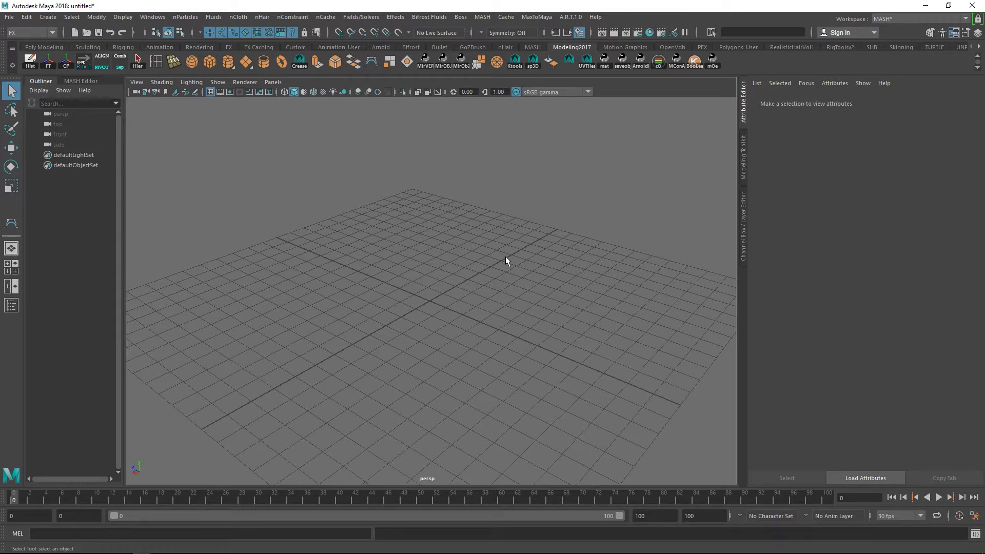
pyautogui.click(244, 18)
pyautogui.click(244, 18)
pyautogui.moveTo(254, 16)
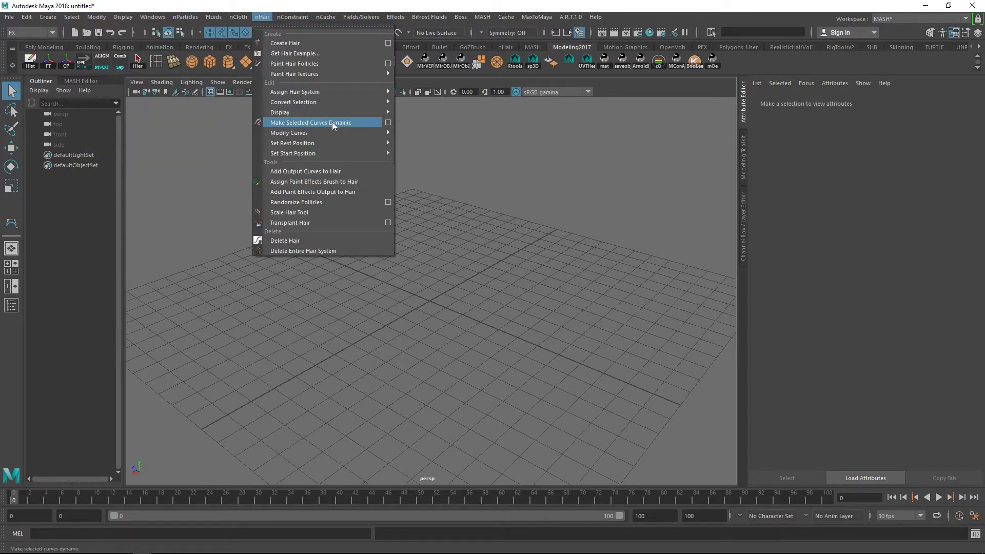
pyautogui.click(388, 123)
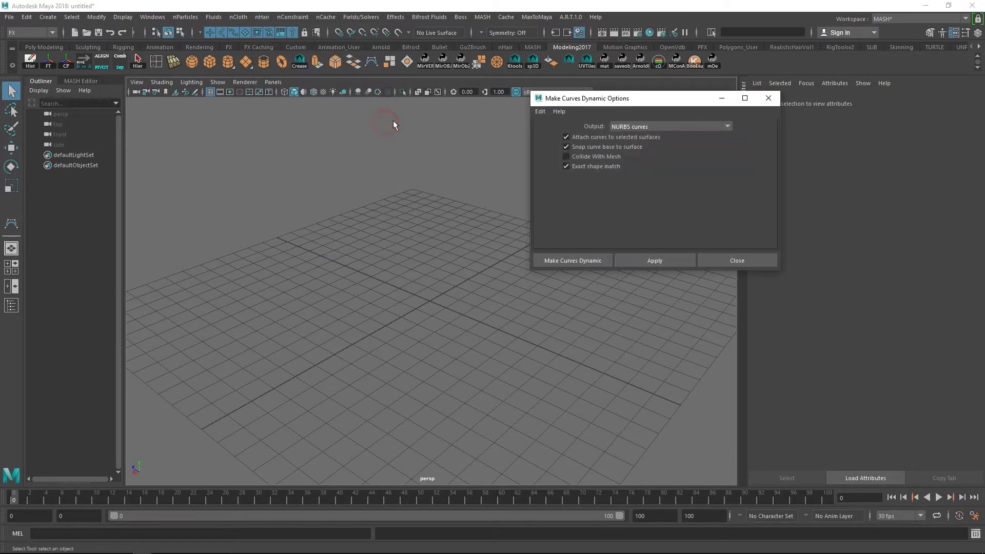
pyautogui.moveTo(627, 106); pyautogui.dragTo(646, 137)
pyautogui.click(551, 166)
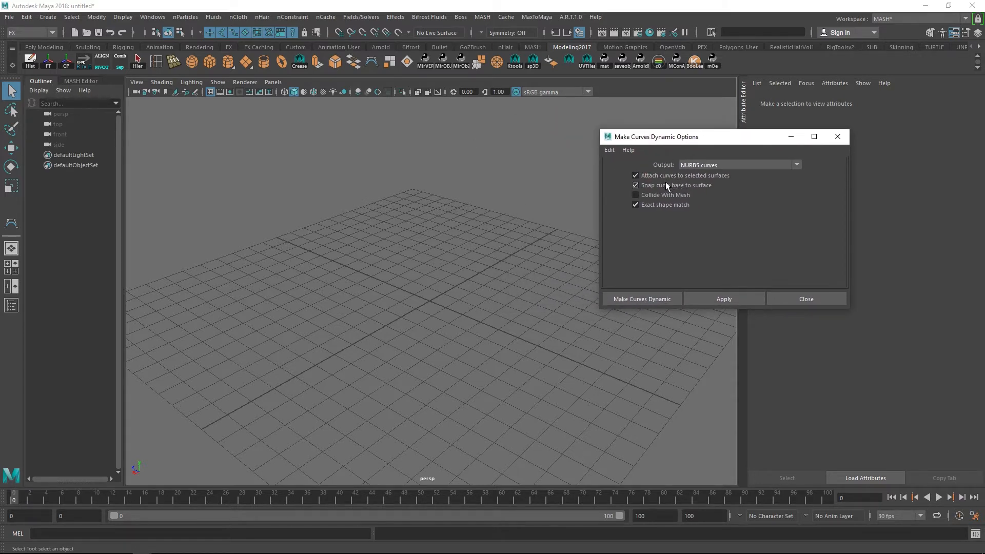
pyautogui.moveTo(643, 139); pyautogui.dragTo(687, 119)
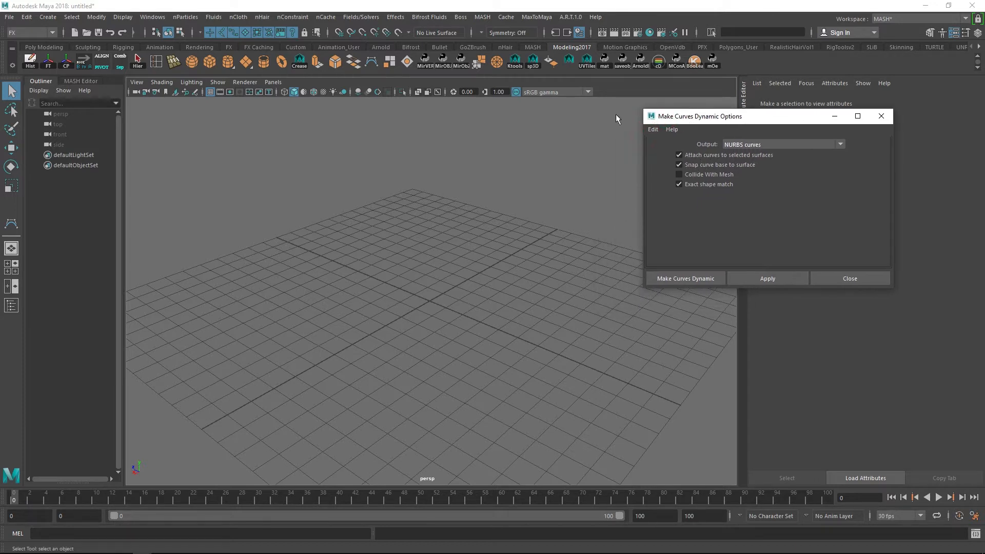
pyautogui.keyDown('alt'); pyautogui.moveTo(482, 194); pyautogui.dragTo(524, 143); pyautogui.keyUp('alt')
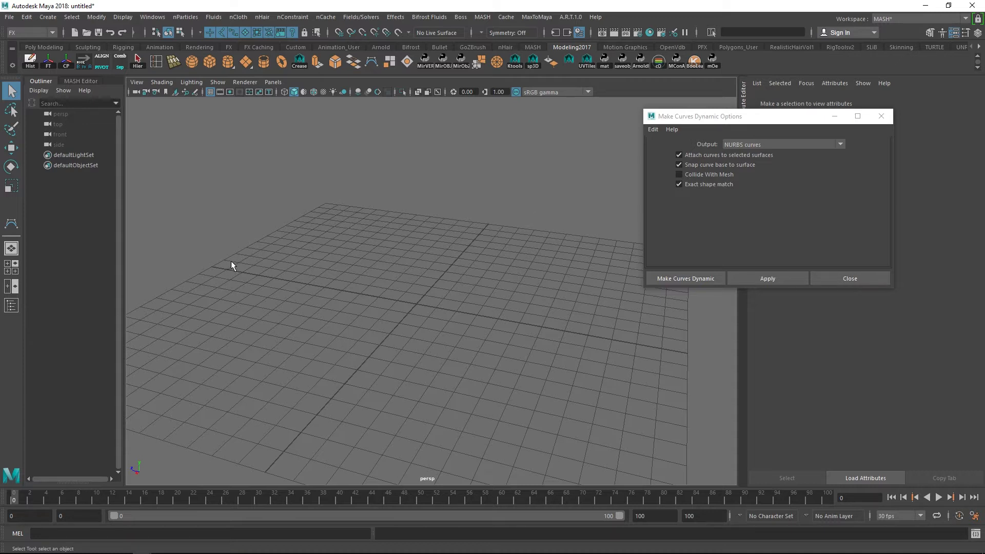
pyautogui.keyDown('alt'); pyautogui.moveTo(473, 275); pyautogui.dragTo(614, 226); pyautogui.keyUp('alt')
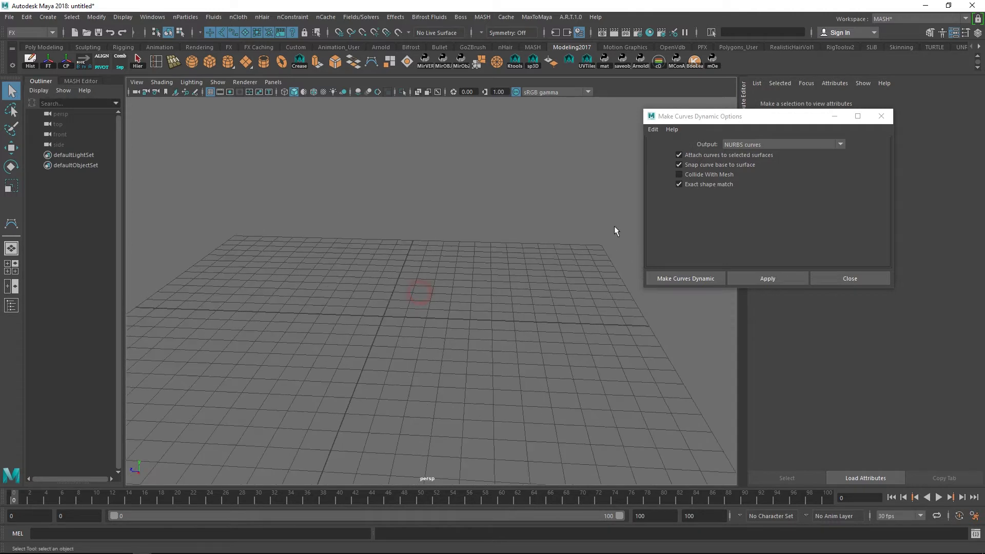
pyautogui.moveTo(753, 122); pyautogui.dragTo(746, 145)
pyautogui.keyDown('alt'); pyautogui.moveTo(579, 184); pyautogui.dragTo(544, 188); pyautogui.keyUp('alt')
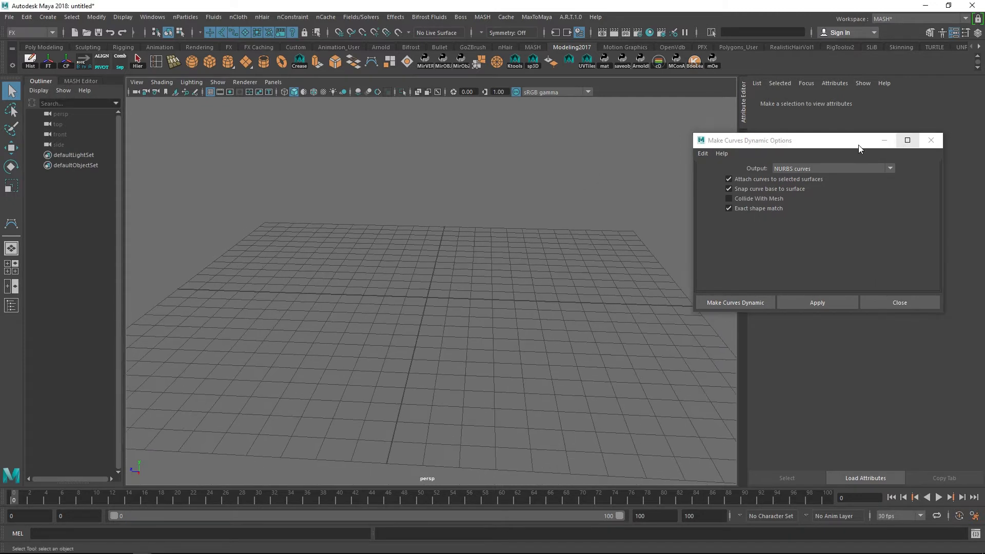
pyautogui.moveTo(871, 145); pyautogui.dragTo(824, 141)
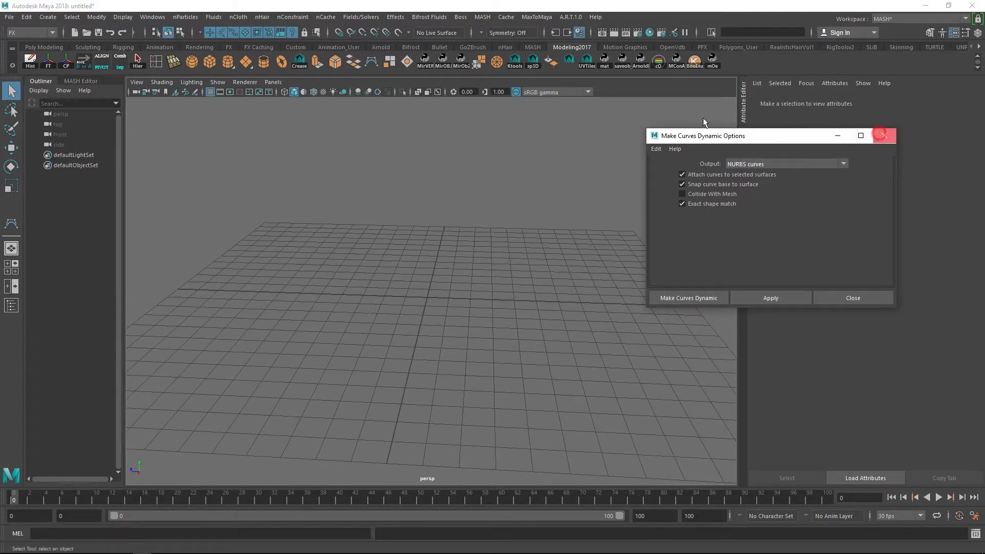
pyautogui.click(884, 135)
# Create a polygon sphere at the grid centre and raise it about 3.88 units along Y.
pyautogui.click(190, 64)
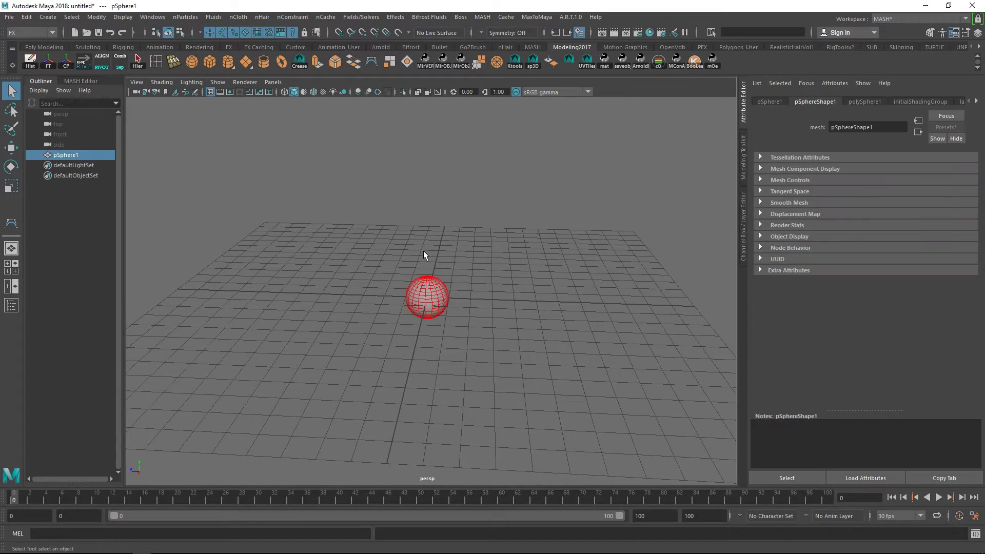
pyautogui.press('w')
pyautogui.moveTo(429, 216); pyautogui.dragTo(423, 119)
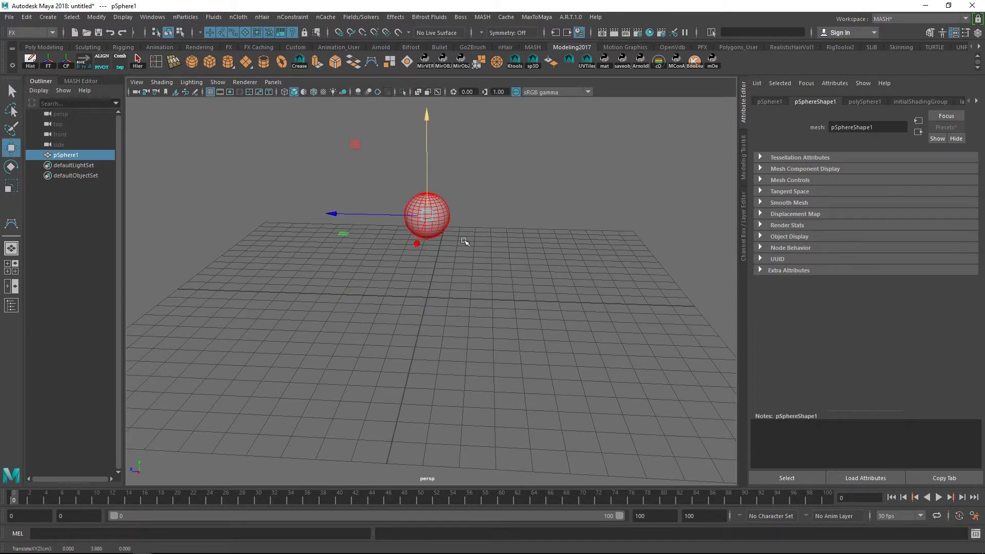
pyautogui.keyDown('alt'); pyautogui.moveTo(513, 293); pyautogui.dragTo(560, 308); pyautogui.keyUp('alt')
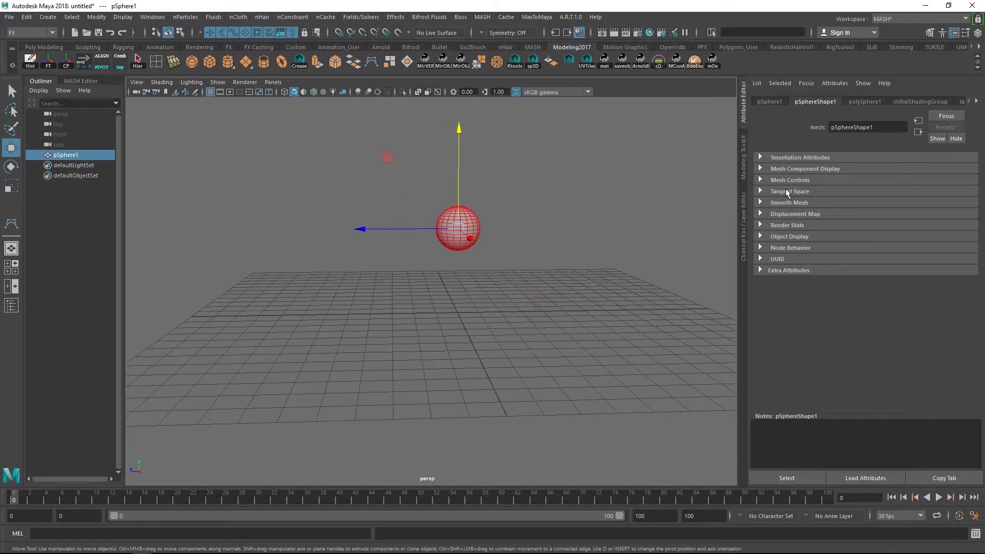
# Freeze the sphere's transformations at its raised position.
pyautogui.click(745, 215)
pyautogui.click(48, 61)
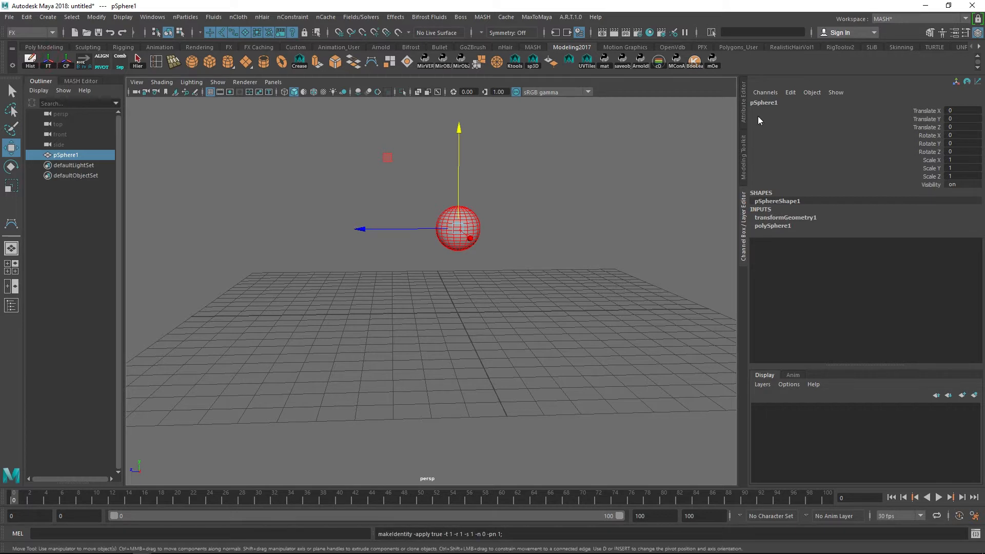
pyautogui.keyDown('alt'); pyautogui.moveTo(574, 260); pyautogui.dragTo(564, 259); pyautogui.keyUp('alt')
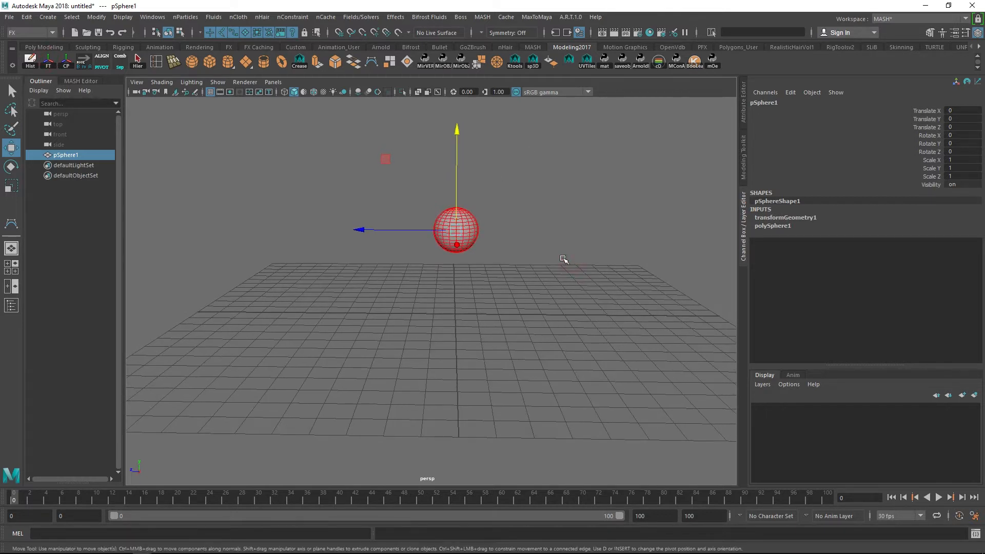
# Key the sphere's Translate X, Y and Z channels at frame 0.
pyautogui.moveTo(936, 128); pyautogui.dragTo(936, 110)
pyautogui.rightClick(937, 112)
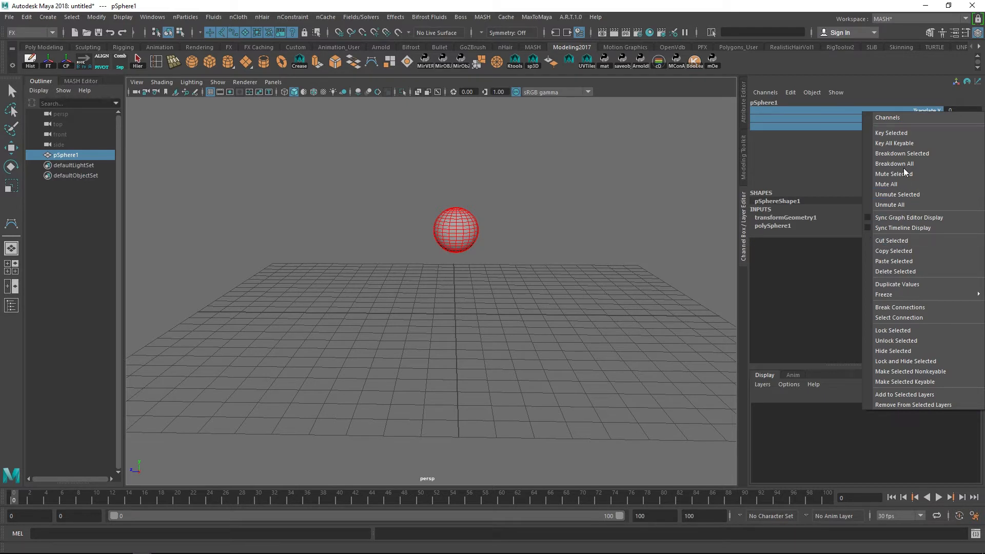
pyautogui.click(893, 133)
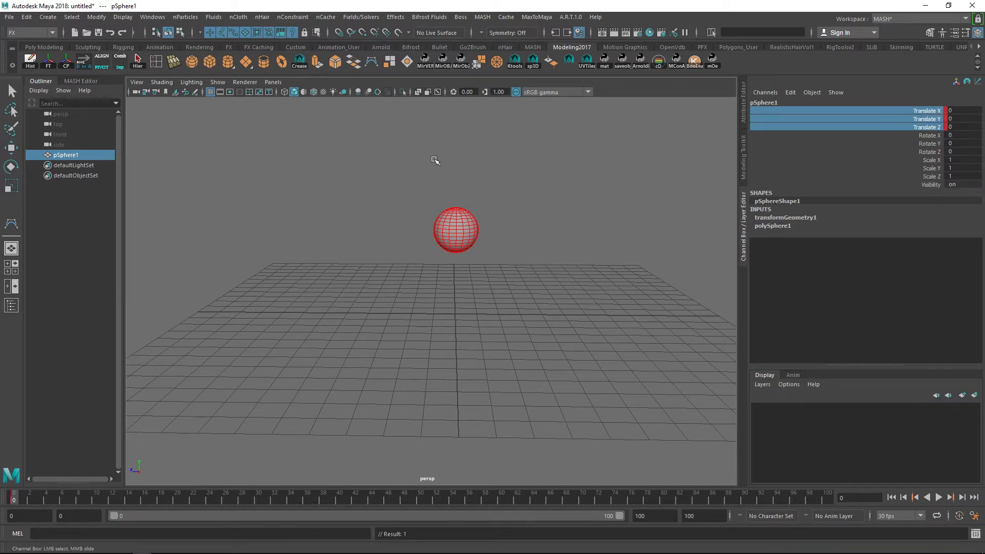
# At frame 19, move the sphere along Z to about 7.667 and key its translation channels.
pyautogui.press('w')
pyautogui.moveTo(63, 499); pyautogui.dragTo(167, 500)
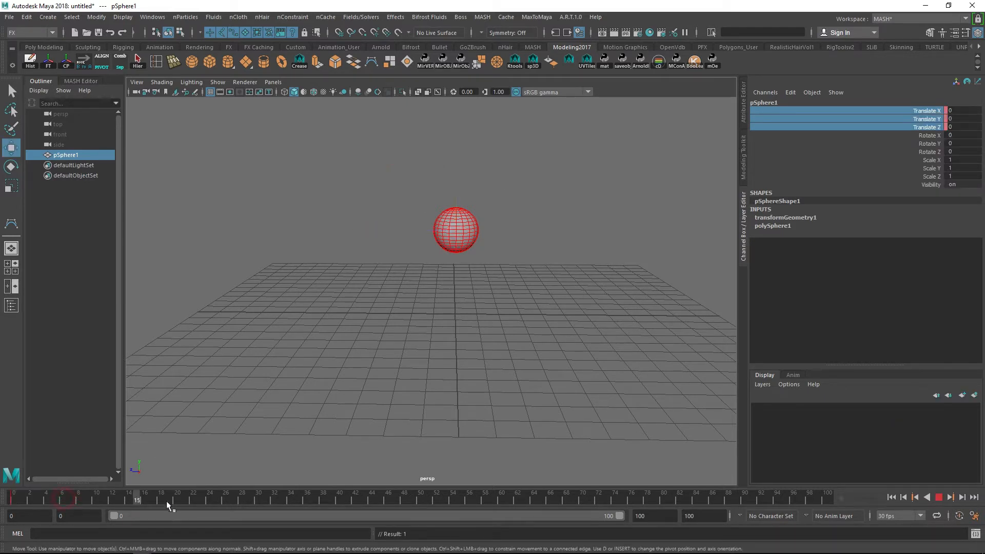
pyautogui.moveTo(364, 237); pyautogui.dragTo(200, 238)
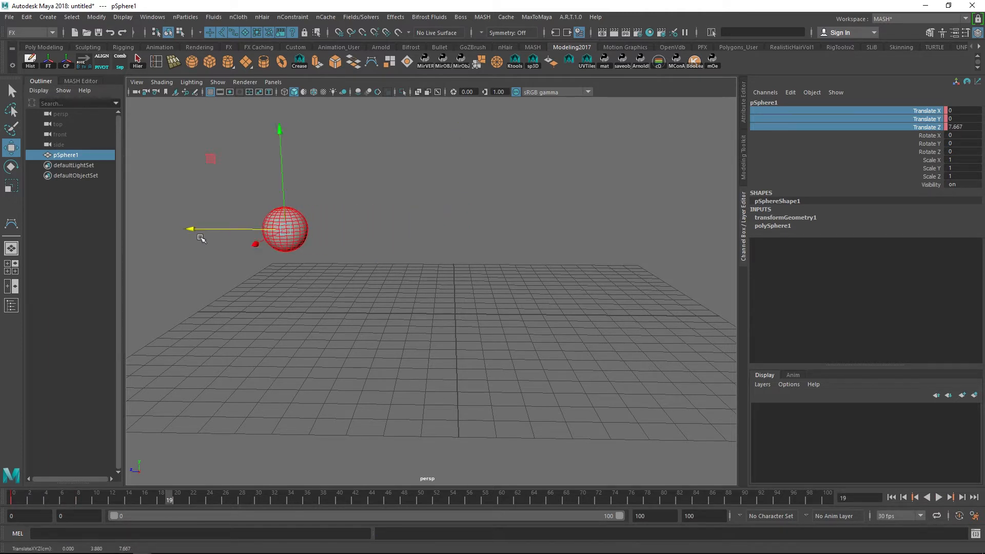
pyautogui.rightClick(919, 128)
pyautogui.click(916, 144)
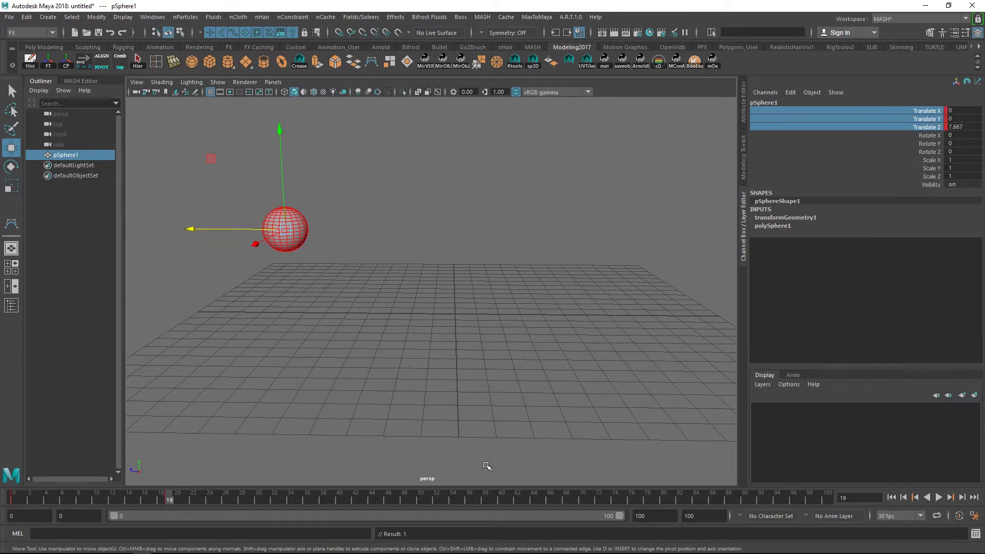
# At frame 51, move the sphere along Z to about -5.286 and key its translation channels.
pyautogui.moveTo(392, 508); pyautogui.dragTo(432, 506)
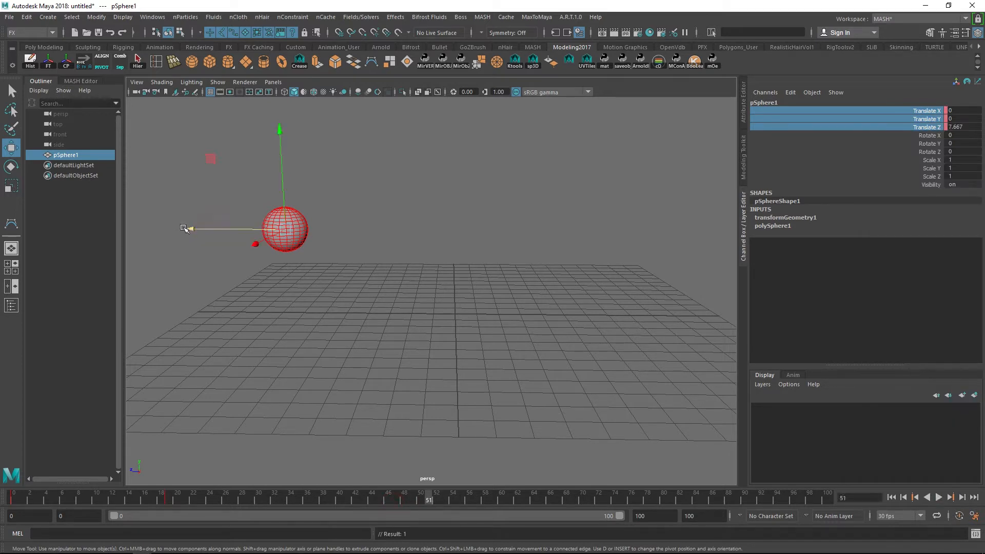
pyautogui.moveTo(190, 228); pyautogui.dragTo(479, 259)
pyautogui.rightClick(921, 118)
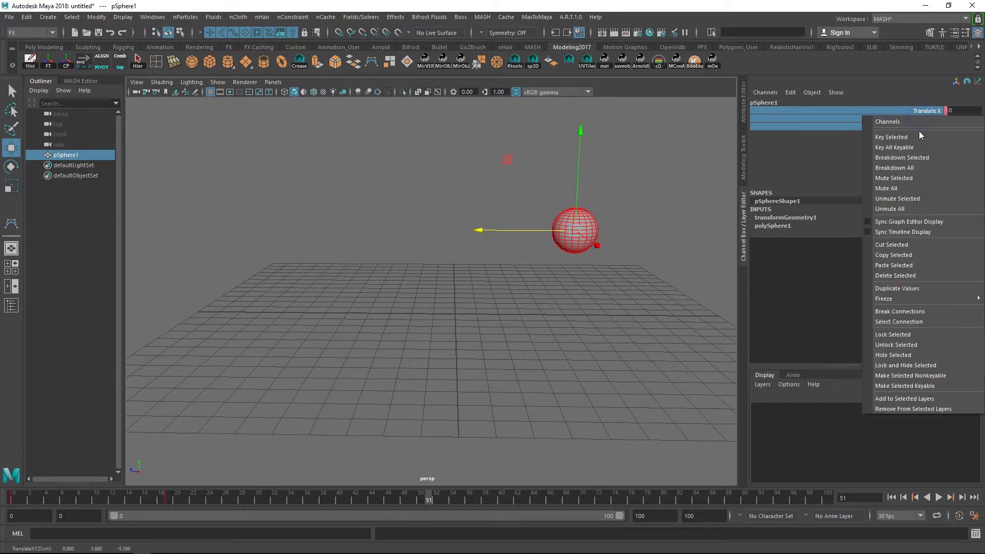
pyautogui.click(915, 134)
# Play and scrub through the sphere's side-to-side animation, and return to frame 0.
pyautogui.hotkey('alt', 'v')
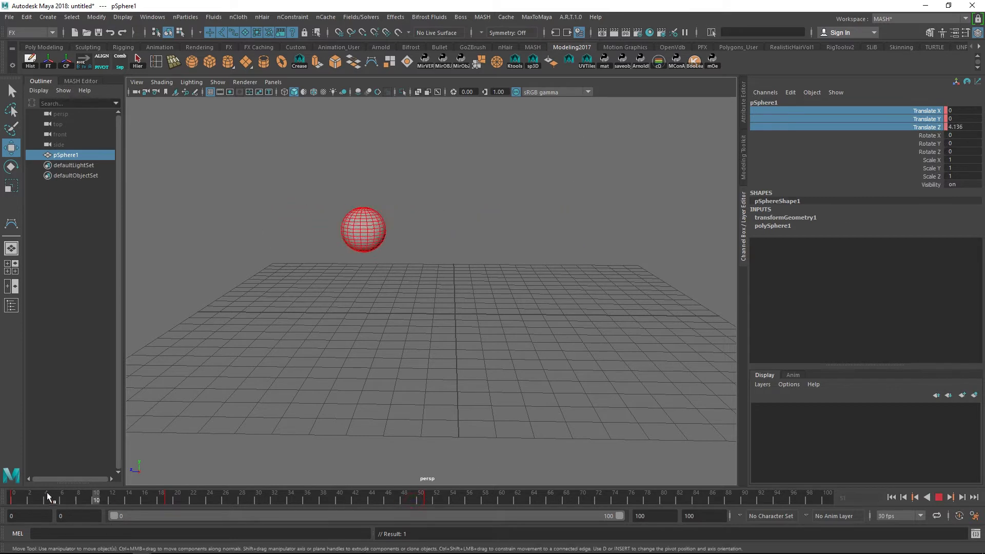
pyautogui.moveTo(212, 500); pyautogui.dragTo(1, 503)
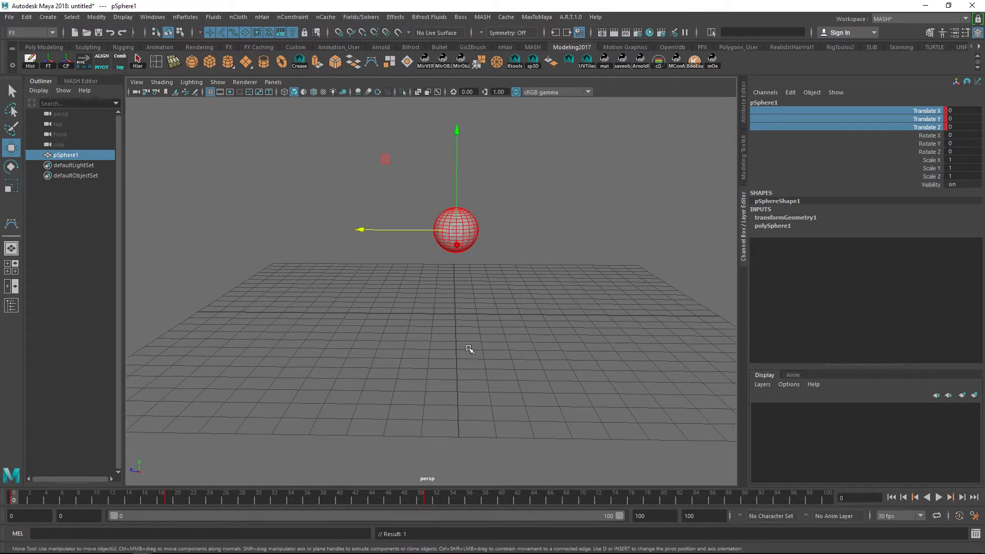
pyautogui.keyDown('alt'); pyautogui.moveTo(468, 347); pyautogui.dragTo(440, 294); pyautogui.keyUp('alt')
pyautogui.scroll(5, 439, 294)
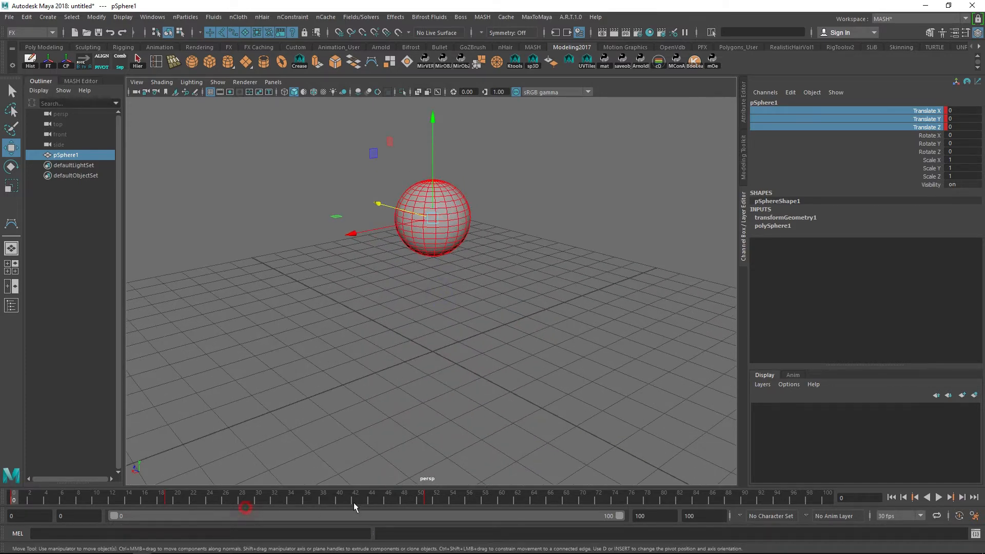
pyautogui.moveTo(353, 504); pyautogui.dragTo(1, 507)
# Switch to the side view, frame the sphere and clear the selection.
pyautogui.keyDown('alt'); pyautogui.moveTo(445, 314); pyautogui.dragTo(524, 334); pyautogui.keyUp('alt')
pyautogui.press('space')
pyautogui.keyDown('alt'); pyautogui.moveTo(570, 342); pyautogui.dragTo(599, 420, button='middle'); pyautogui.keyUp('alt')
pyautogui.keyDown('alt'); pyautogui.moveTo(512, 304); pyautogui.dragTo(611, 347, button='right'); pyautogui.keyUp('alt')
pyautogui.keyDown('alt'); pyautogui.moveTo(611, 347); pyautogui.dragTo(580, 351, button='middle'); pyautogui.keyUp('alt')
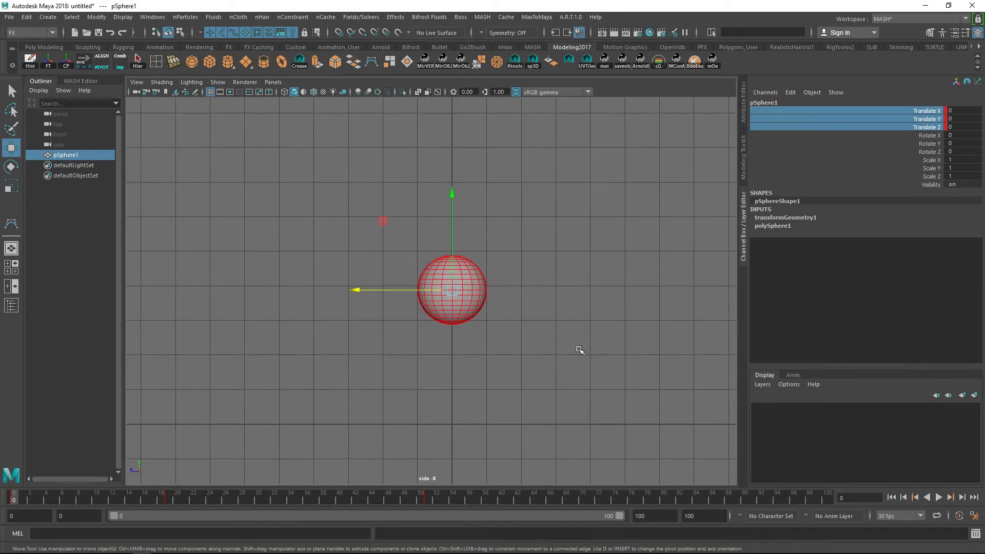
pyautogui.click(526, 198)
pyautogui.keyDown('alt'); pyautogui.moveTo(556, 246); pyautogui.dragTo(521, 215, button='middle'); pyautogui.keyUp('alt')
pyautogui.keyDown('alt'); pyautogui.moveTo(510, 220); pyautogui.dragTo(439, 157, button='right'); pyautogui.keyUp('alt')
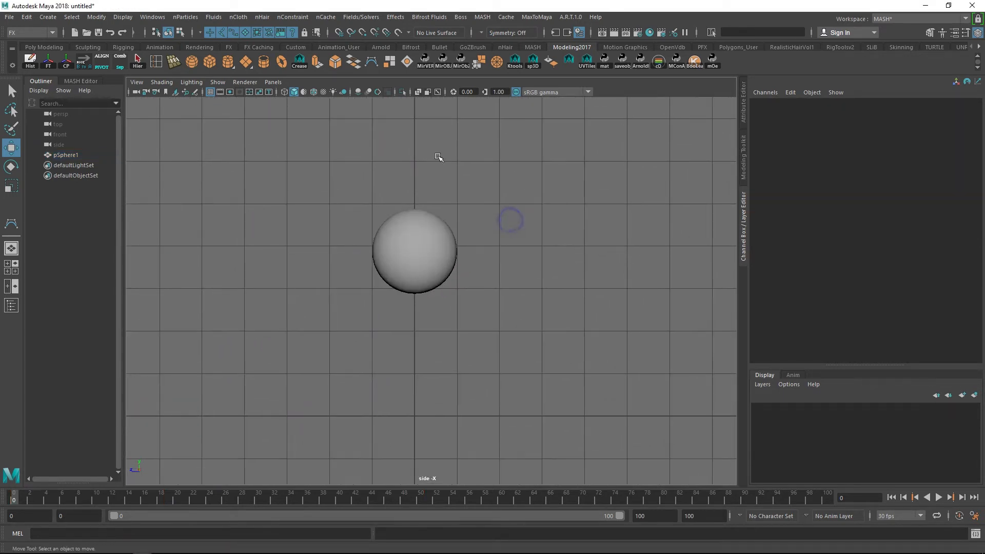
# Draw a wavy six-point CV curve that starts at the sphere's side edge and hangs downward.
pyautogui.click(370, 66)
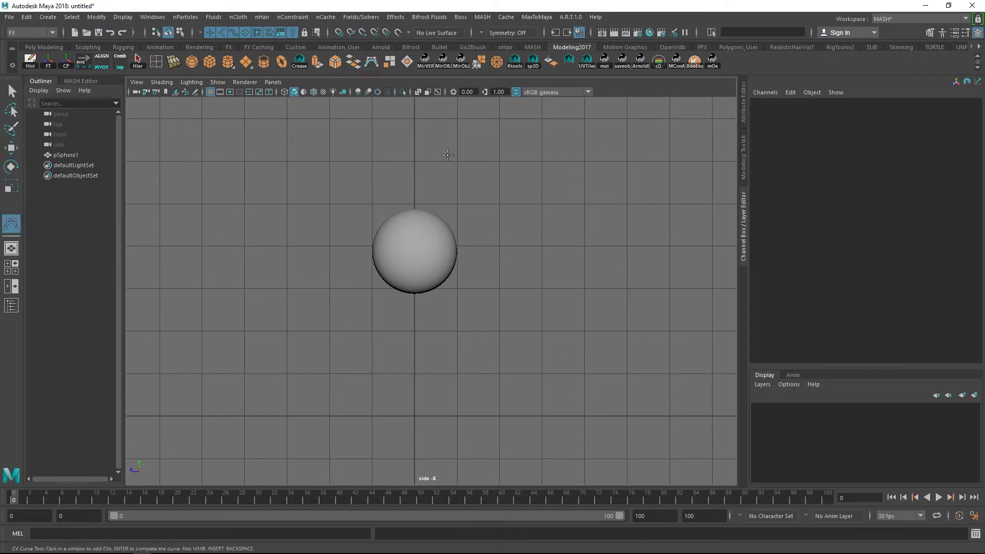
pyautogui.scroll(3, 487, 252)
pyautogui.scroll(4, 493, 253)
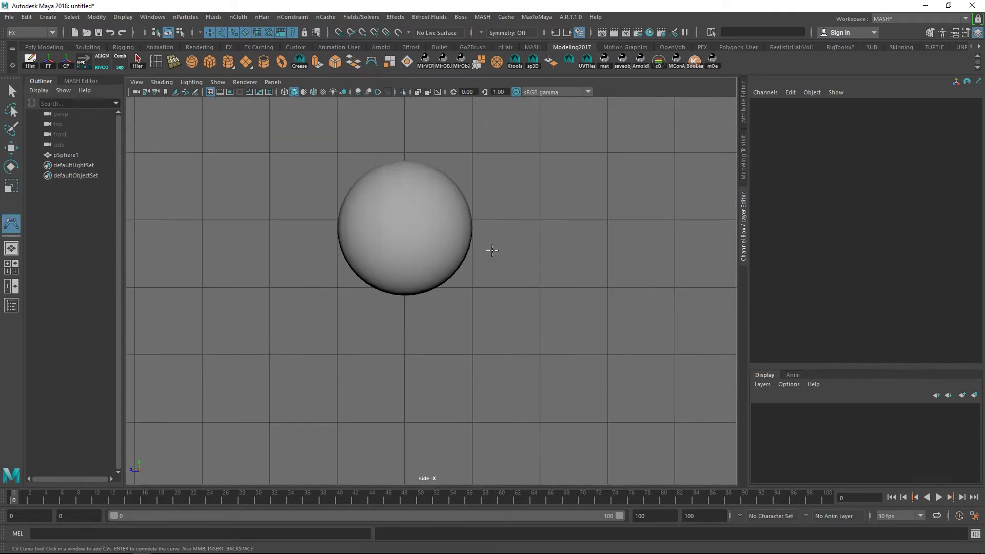
pyautogui.scroll(-4, 487, 254)
pyautogui.keyDown('alt'); pyautogui.moveTo(521, 241); pyautogui.dragTo(472, 260, button='middle'); pyautogui.keyUp('alt')
pyautogui.scroll(2, 403, 257)
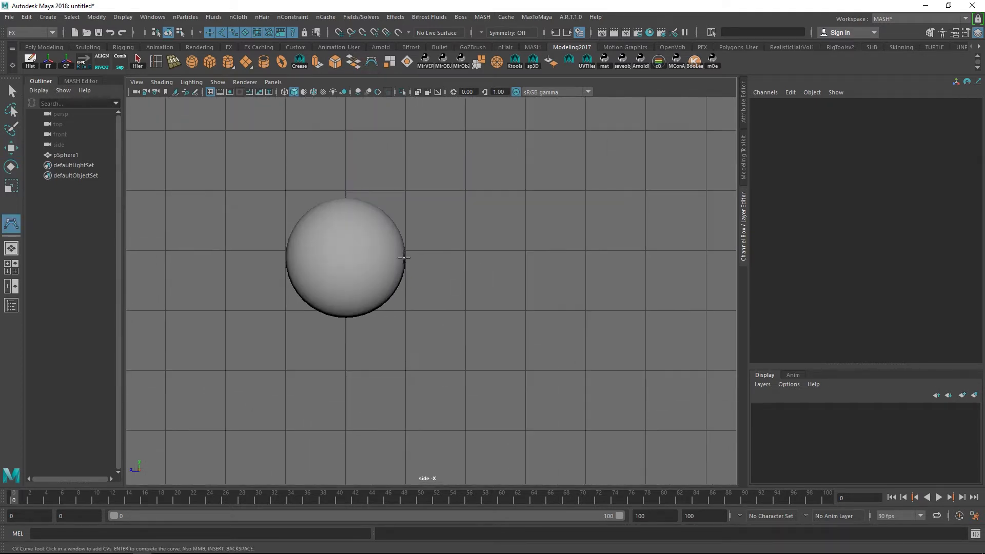
pyautogui.click(406, 256)
pyautogui.click(427, 279)
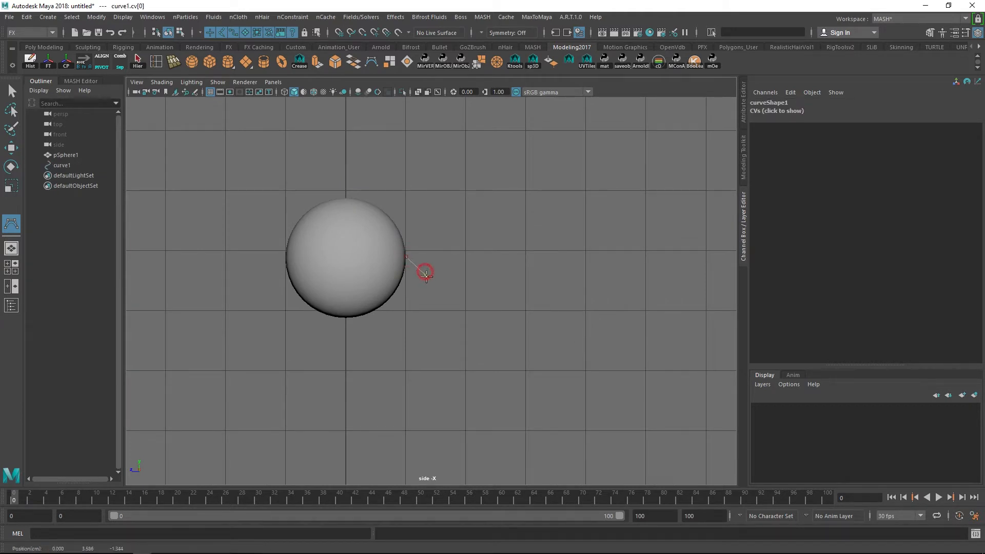
pyautogui.click(436, 308)
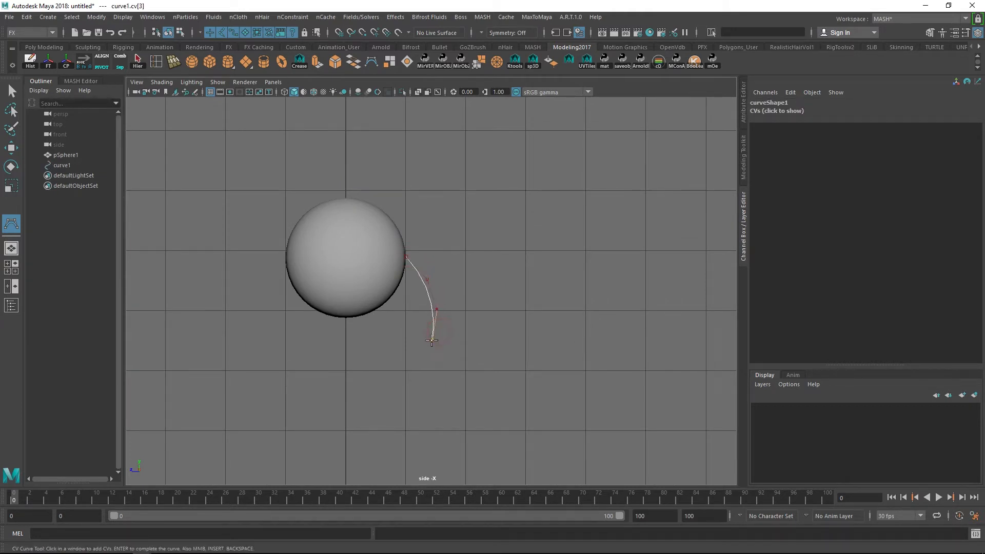
pyautogui.click(421, 362)
pyautogui.click(426, 385)
pyautogui.press('Return')
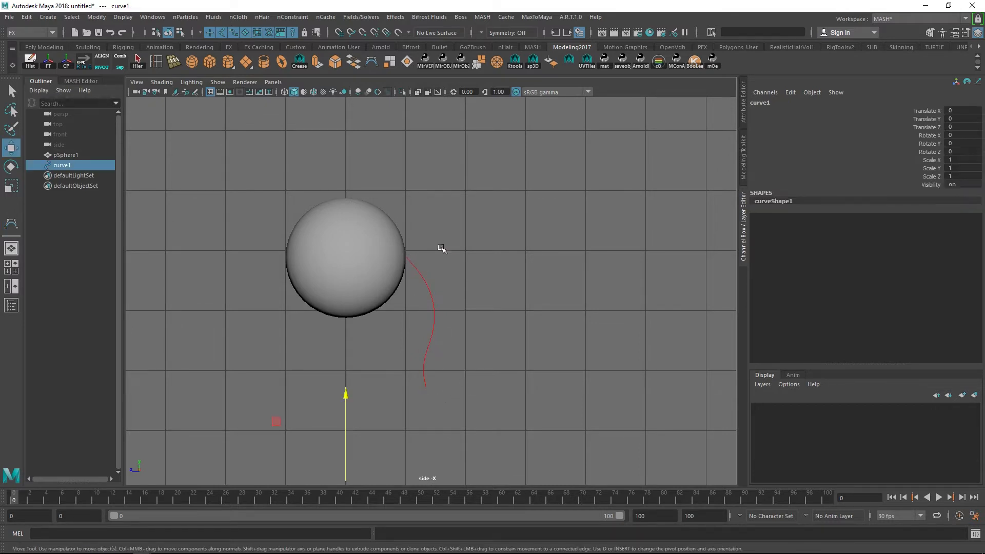
# Open the options for making the selected curve dynamic with nHair.
pyautogui.keyDown('alt'); pyautogui.moveTo(444, 248); pyautogui.dragTo(481, 216, button='middle'); pyautogui.keyUp('alt')
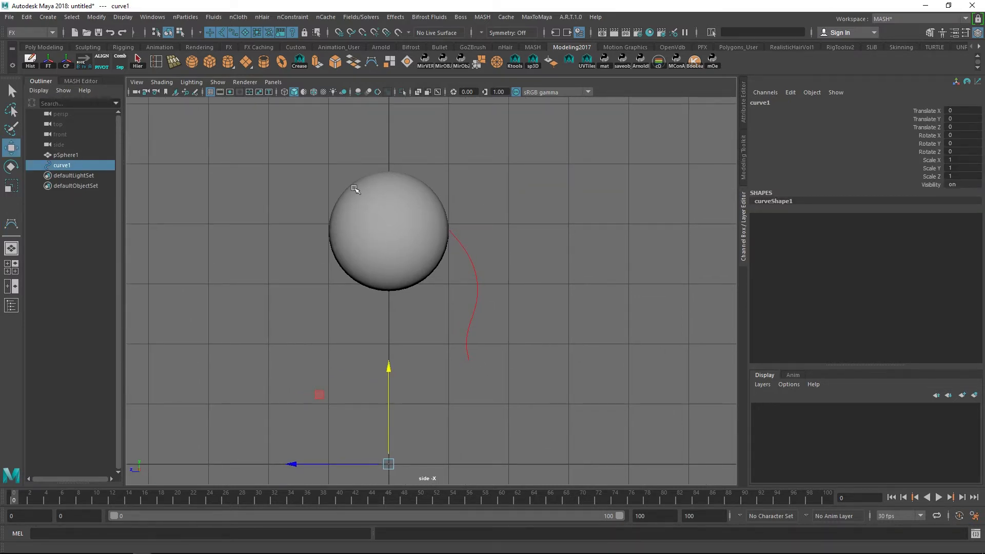
pyautogui.keyDown('alt'); pyautogui.moveTo(502, 229); pyautogui.dragTo(516, 195, button='middle'); pyautogui.keyUp('alt')
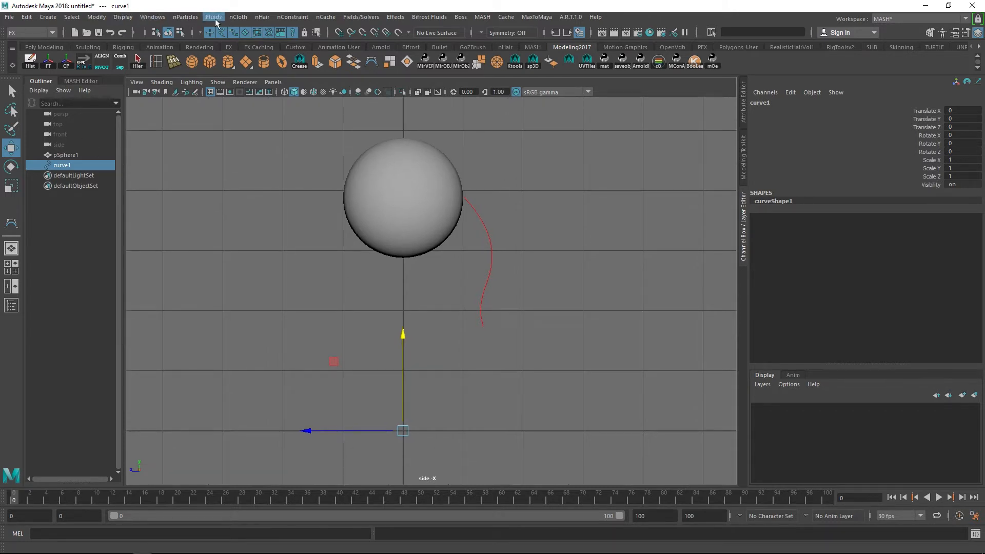
pyautogui.click(262, 17)
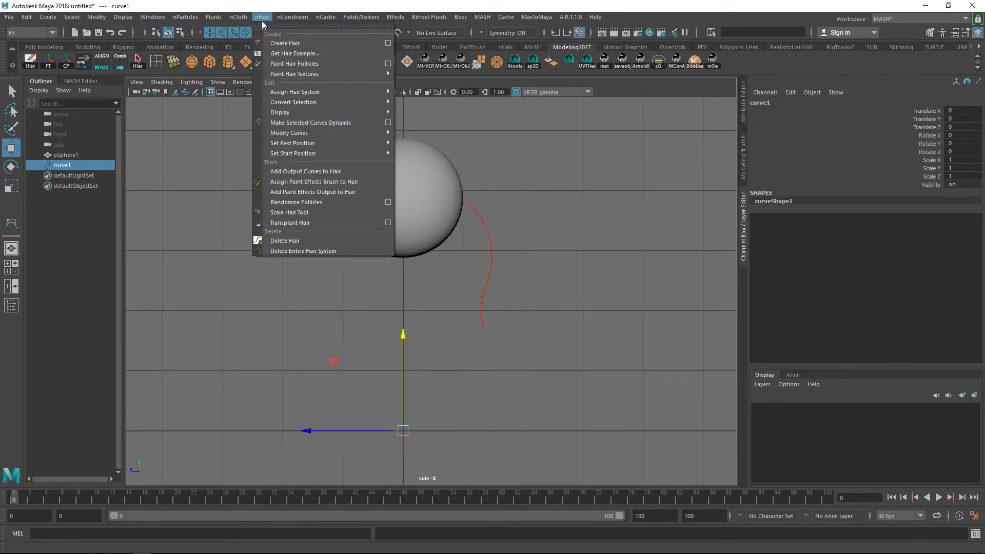
pyautogui.click(28, 33)
pyautogui.click(28, 33)
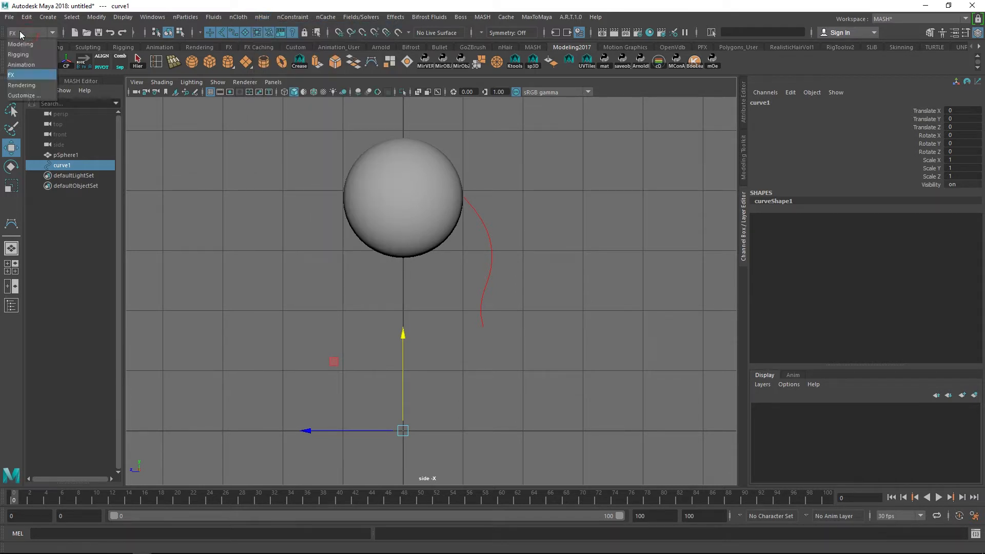
pyautogui.click(262, 13)
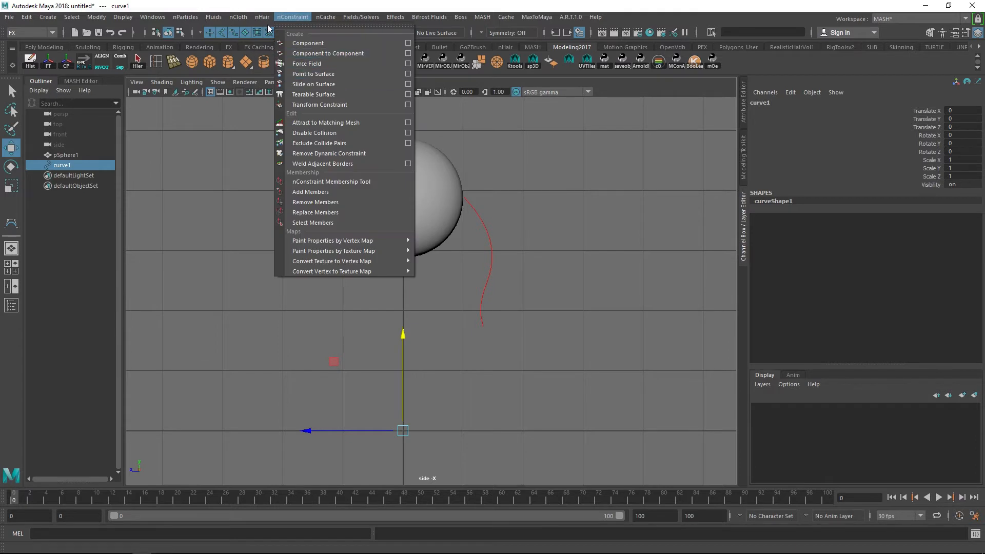
pyautogui.moveTo(270, 17)
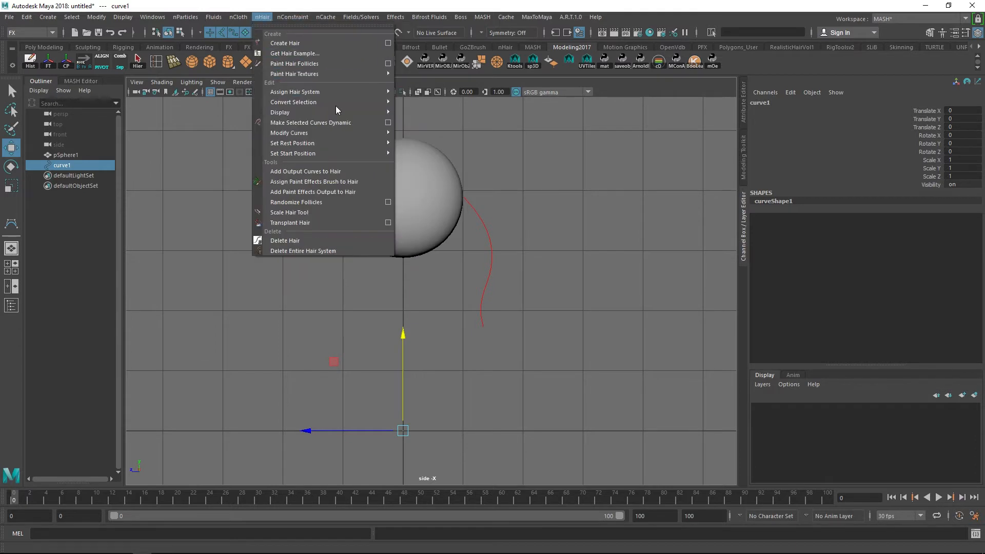
pyautogui.click(388, 123)
pyautogui.moveTo(720, 138); pyautogui.dragTo(532, 113)
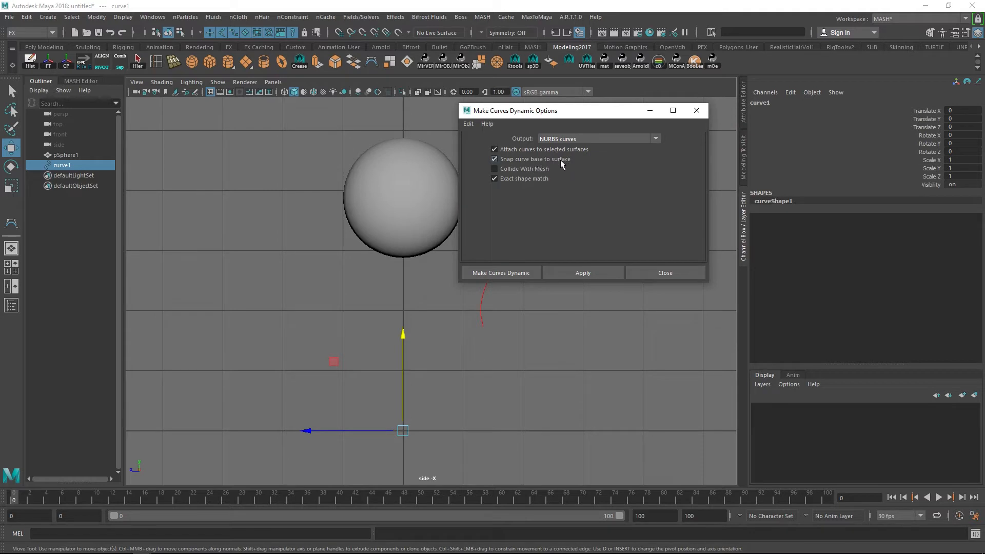
pyautogui.moveTo(543, 111); pyautogui.dragTo(651, 123)
# Make the curve dynamic with NURBS curves output, attaching its base to the sphere by selecting the curve first and then the sphere.
pyautogui.scroll(4, 462, 216)
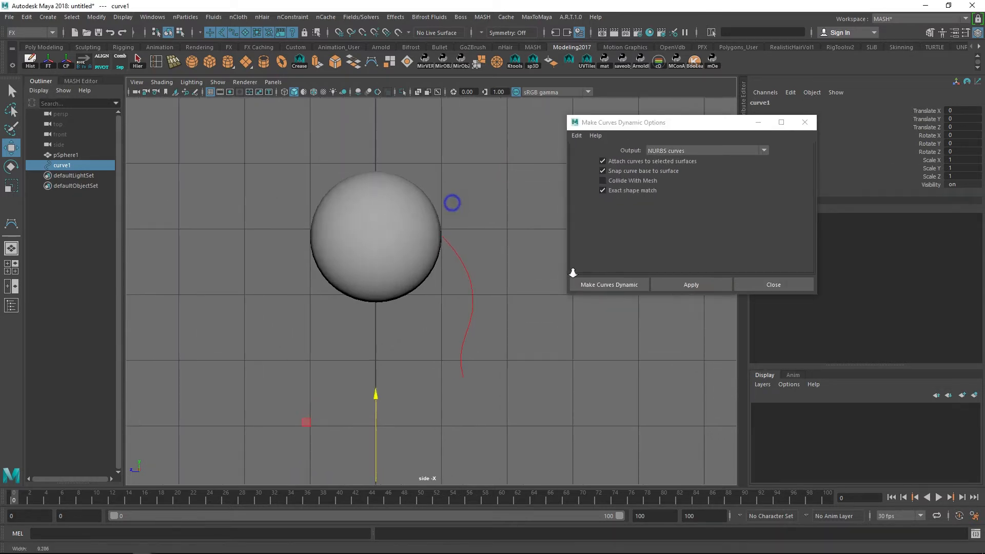
pyautogui.scroll(3, 472, 252)
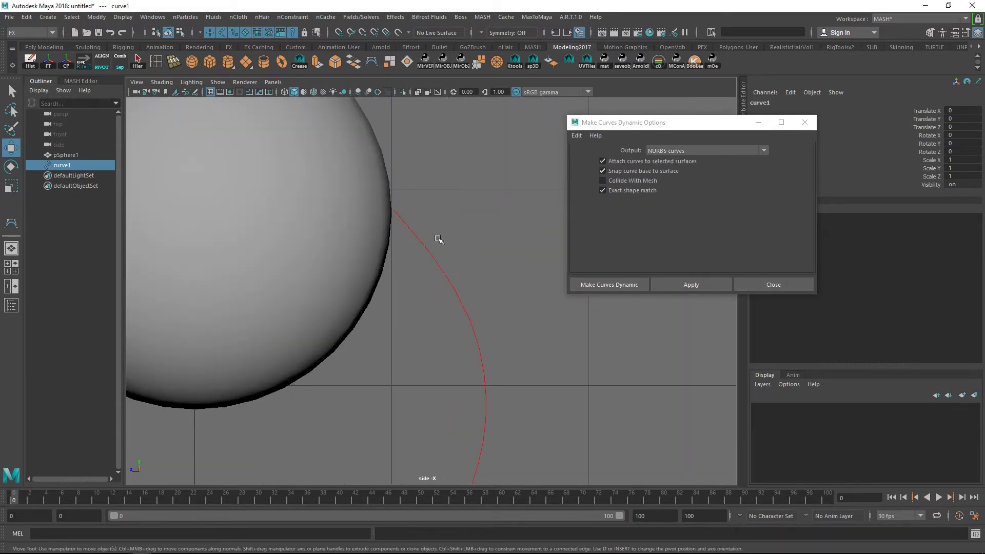
pyautogui.keyDown('alt'); pyautogui.moveTo(469, 245); pyautogui.dragTo(370, 213, button='right'); pyautogui.keyUp('alt')
pyautogui.keyDown('alt'); pyautogui.moveTo(379, 251); pyautogui.dragTo(380, 220, button='middle'); pyautogui.keyUp('alt')
pyautogui.keyDown('alt'); pyautogui.moveTo(418, 218); pyautogui.dragTo(482, 281, button='right'); pyautogui.keyUp('alt')
pyautogui.keyDown('alt'); pyautogui.moveTo(473, 267); pyautogui.dragTo(477, 217, button='middle'); pyautogui.keyUp('alt')
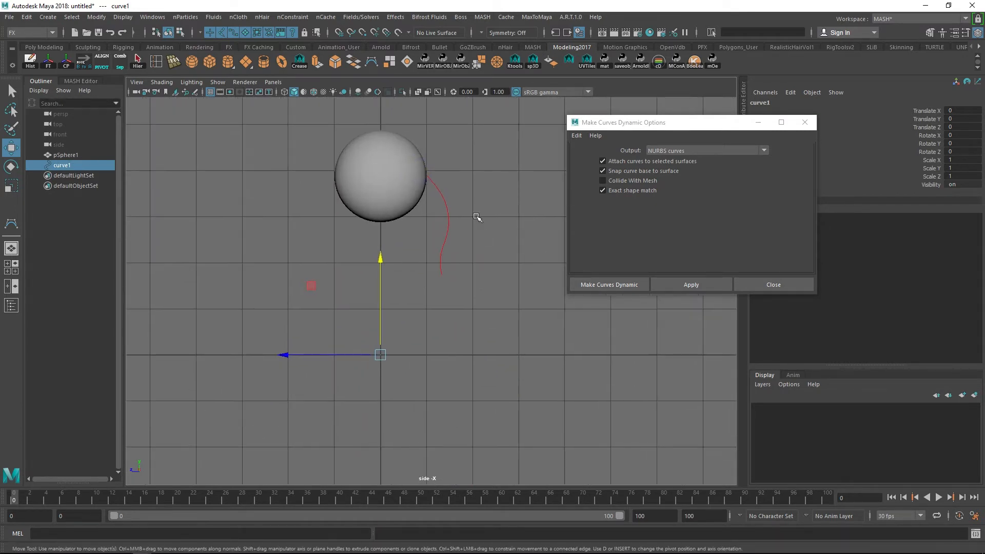
pyautogui.moveTo(711, 124); pyautogui.dragTo(677, 109)
pyautogui.click(73, 151)
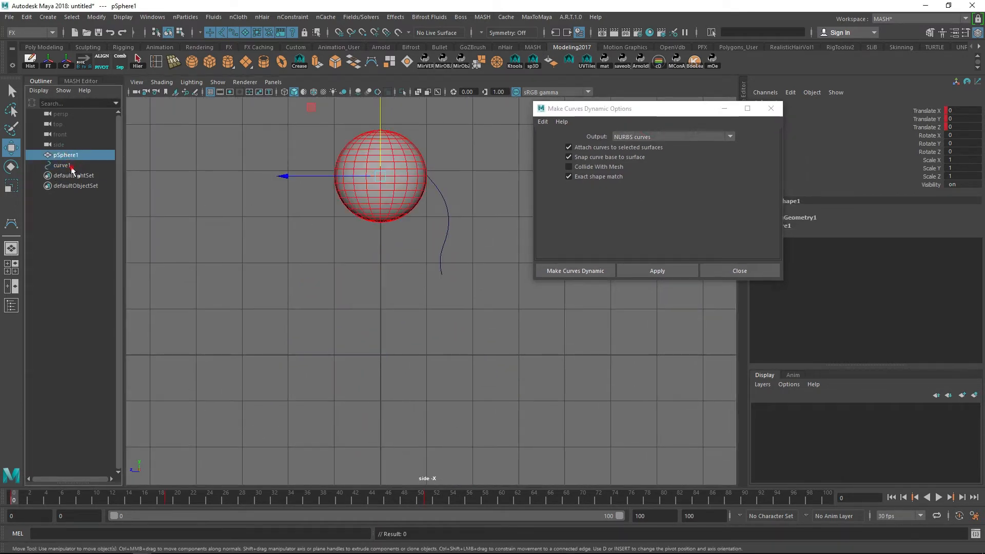
pyautogui.click(72, 166)
pyautogui.keyDown('ctrl'); pyautogui.click(66, 155); pyautogui.keyUp('ctrl')
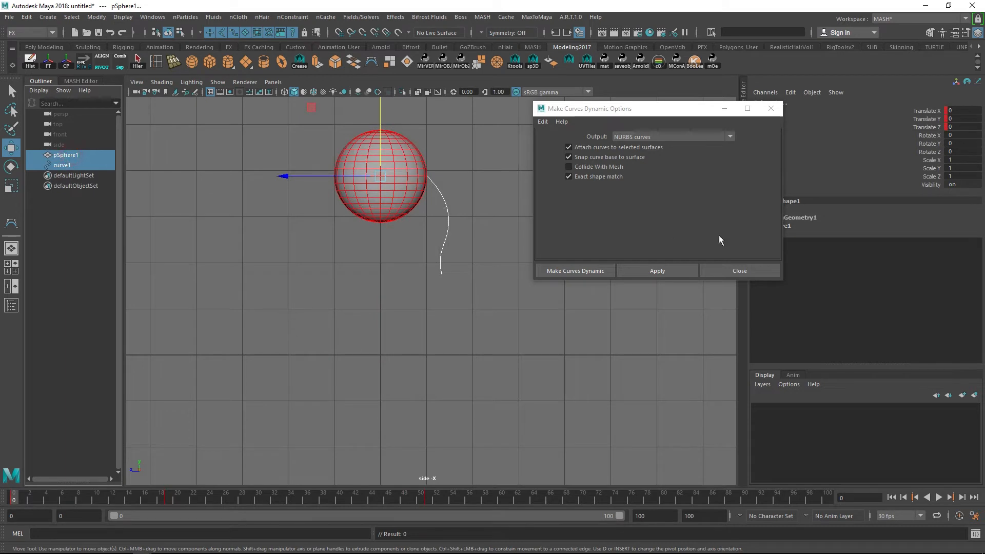
pyautogui.click(657, 270)
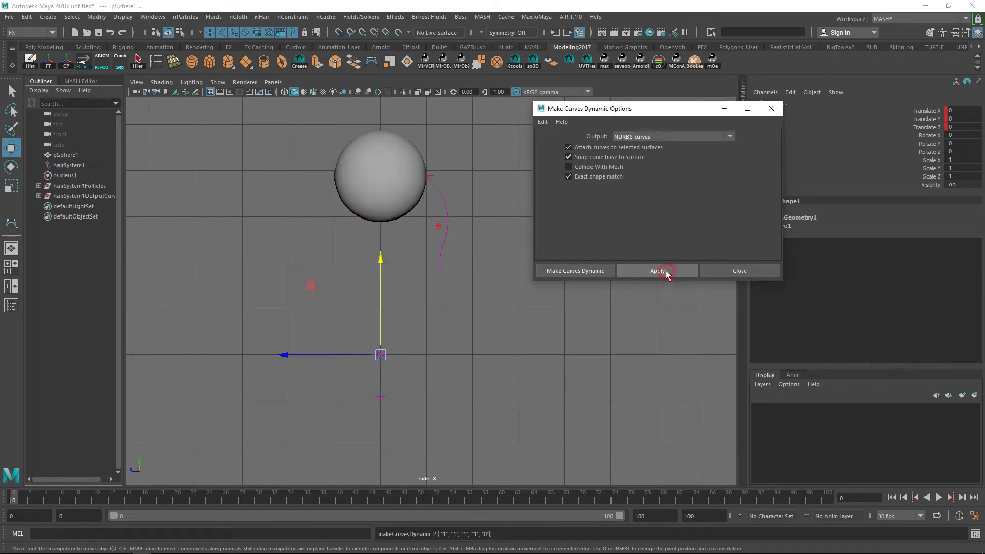
# Switch to the perspective view and play the simulation of the curve attached to the moving sphere.
pyautogui.keyDown('alt'); pyautogui.moveTo(462, 281); pyautogui.dragTo(449, 289, button='middle'); pyautogui.keyUp('alt')
pyautogui.press('space')
pyautogui.moveTo(450, 289); pyautogui.dragTo(382, 226)
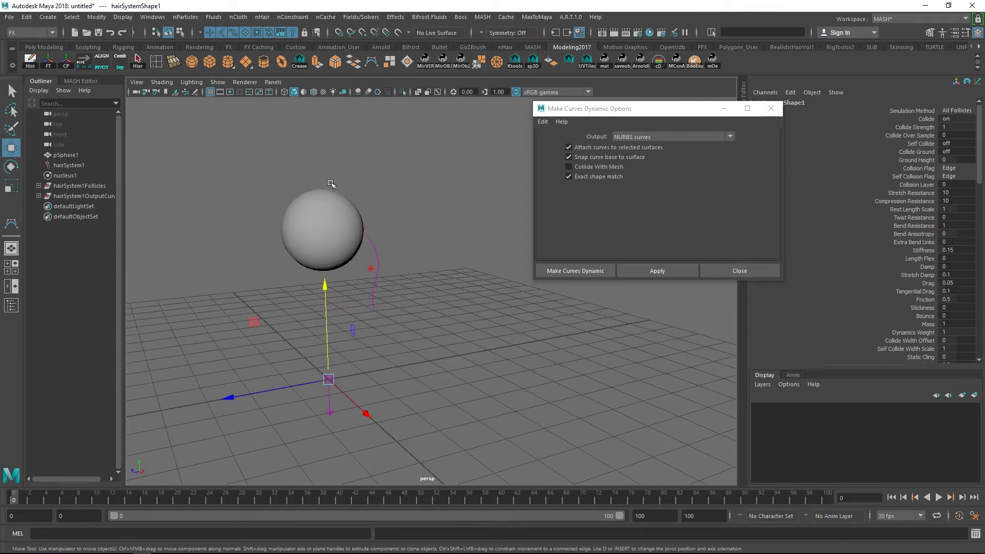
pyautogui.keyDown('alt'); pyautogui.moveTo(330, 184); pyautogui.dragTo(385, 241, button='right'); pyautogui.keyUp('alt')
pyautogui.keyDown('alt'); pyautogui.moveTo(384, 242); pyautogui.dragTo(383, 208); pyautogui.keyUp('alt')
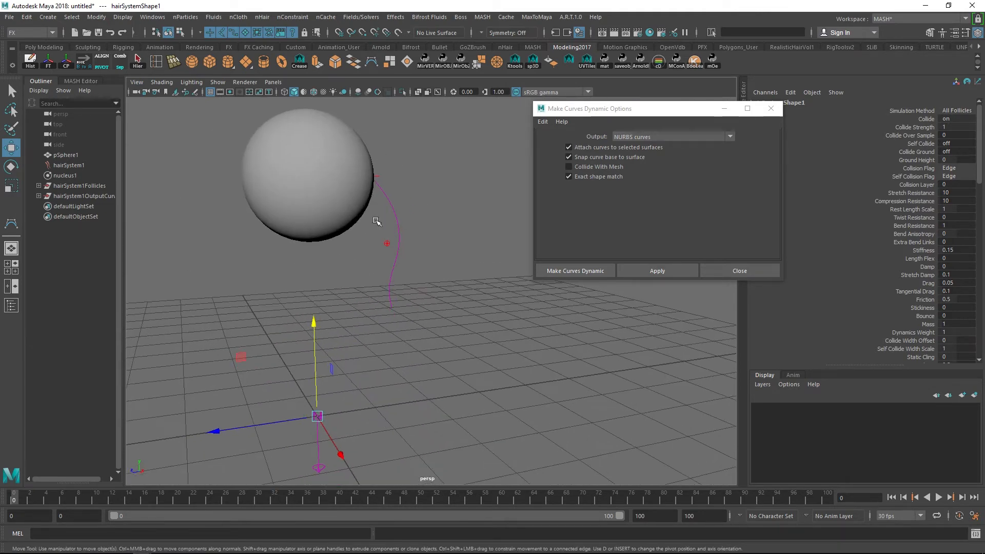
pyautogui.keyDown('alt'); pyautogui.moveTo(414, 275); pyautogui.dragTo(451, 269); pyautogui.keyUp('alt')
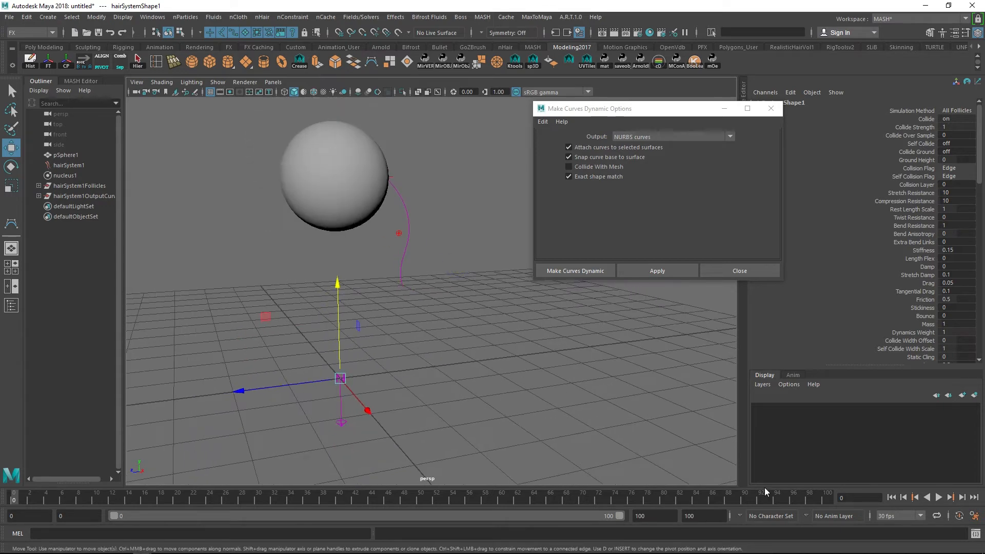
pyautogui.click(938, 497)
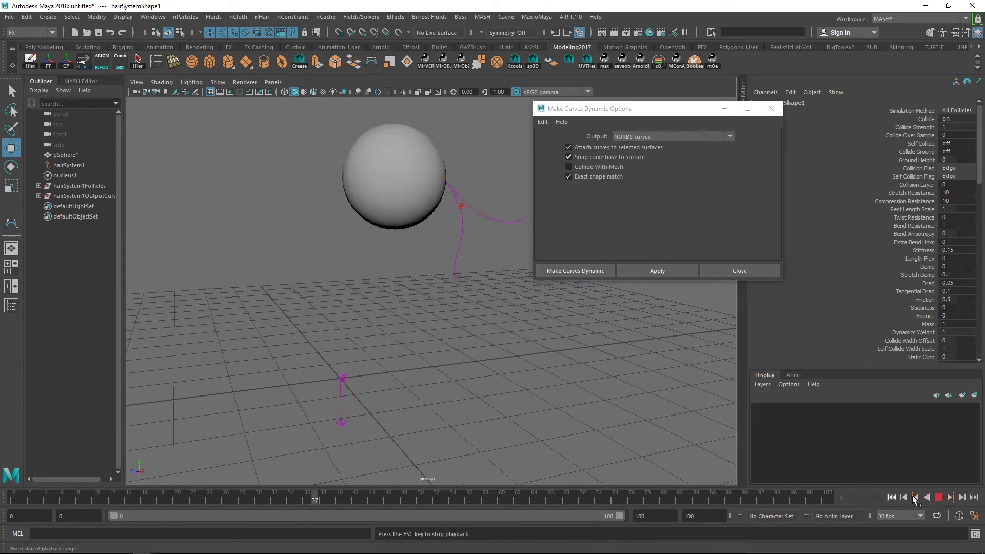
pyautogui.press('Escape')
# Close the dynamic curve options and replay the simulation from the first frame.
pyautogui.keyDown('alt'); pyautogui.moveTo(550, 345); pyautogui.dragTo(545, 319); pyautogui.keyUp('alt')
pyautogui.click(779, 112)
pyautogui.keyDown('alt'); pyautogui.moveTo(545, 319); pyautogui.dragTo(519, 333, button='right'); pyautogui.keyUp('alt')
pyautogui.keyDown('alt'); pyautogui.moveTo(519, 332); pyautogui.dragTo(559, 338); pyautogui.keyUp('alt')
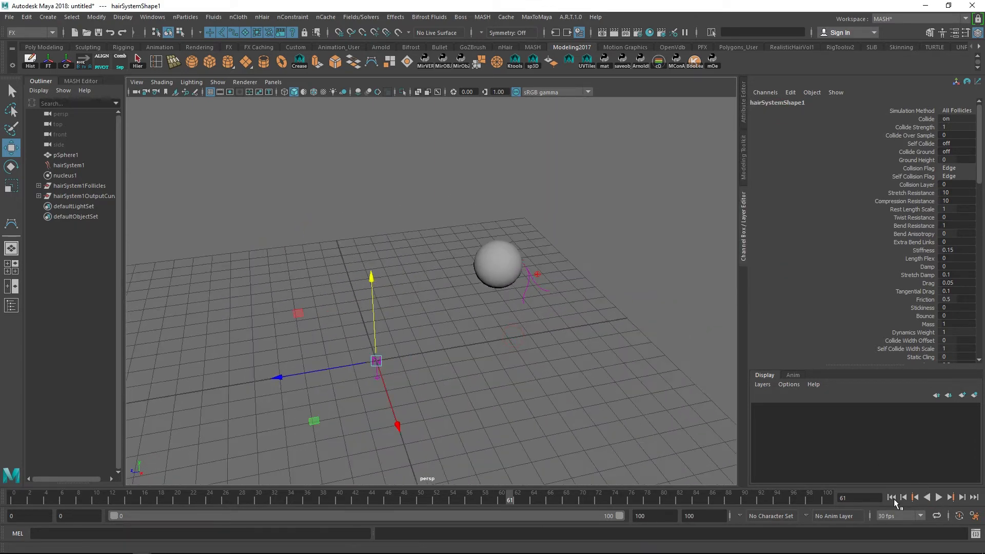
pyautogui.click(891, 497)
pyautogui.click(939, 498)
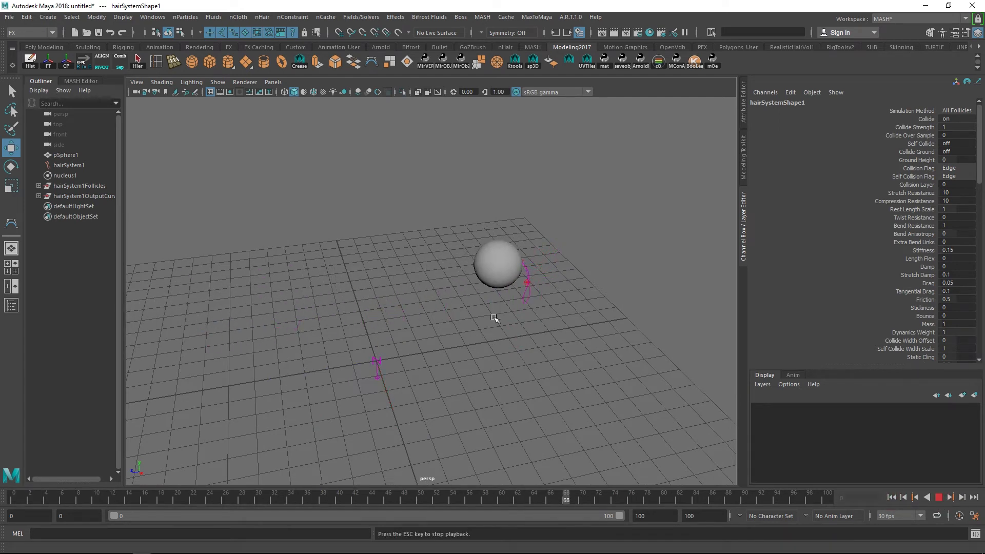
pyautogui.click(938, 498)
# Compare the original and simulated curves beside the sphere, and select the simulated output curve.
pyautogui.keyDown('alt'); pyautogui.moveTo(508, 345); pyautogui.dragTo(430, 308); pyautogui.keyUp('alt')
pyautogui.keyDown('alt'); pyautogui.moveTo(430, 308); pyautogui.dragTo(480, 303, button='middle'); pyautogui.keyUp('alt')
pyautogui.keyDown('alt'); pyautogui.moveTo(479, 303); pyautogui.dragTo(521, 307, button='right'); pyautogui.keyUp('alt')
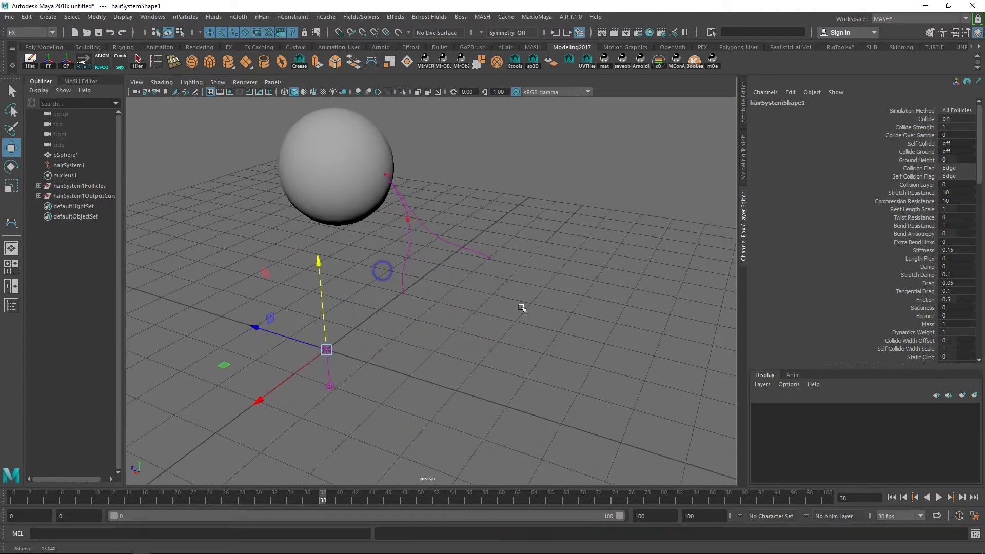
pyautogui.keyDown('alt'); pyautogui.moveTo(521, 307); pyautogui.dragTo(462, 285); pyautogui.keyUp('alt')
pyautogui.moveTo(507, 283); pyautogui.dragTo(481, 231)
pyautogui.click(556, 239)
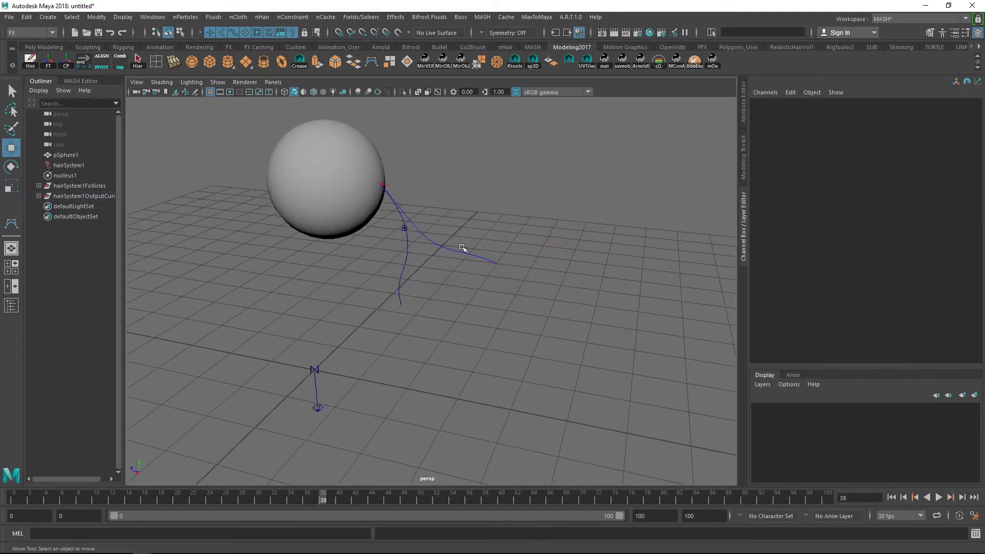
pyautogui.keyDown('alt'); pyautogui.moveTo(468, 279); pyautogui.dragTo(492, 213); pyautogui.keyUp('alt')
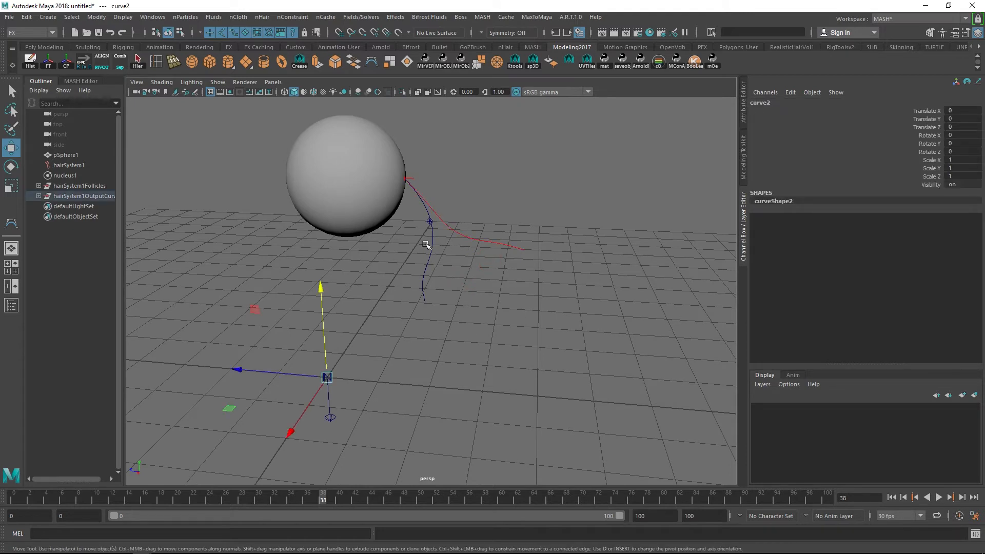
pyautogui.moveTo(448, 260); pyautogui.dragTo(422, 261)
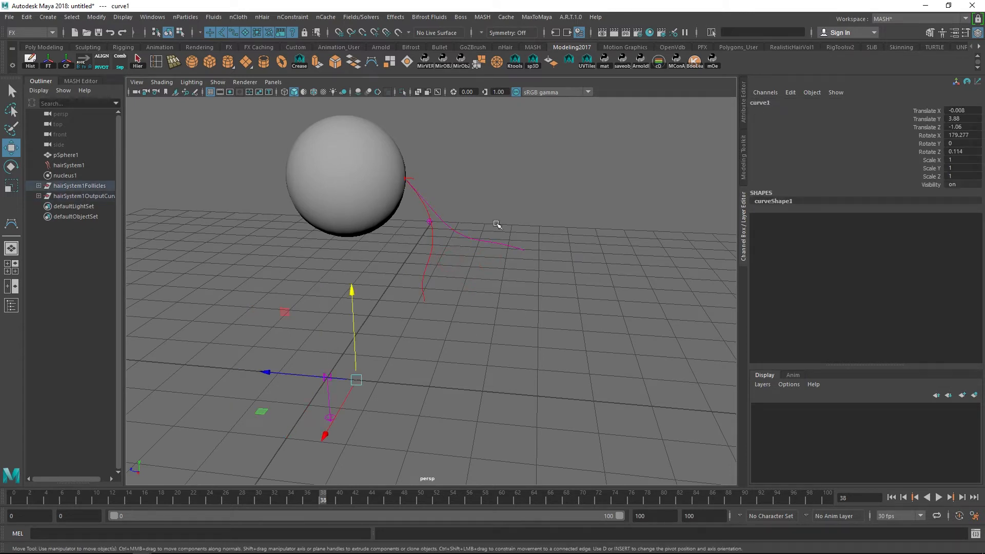
pyautogui.moveTo(485, 264); pyautogui.dragTo(486, 217)
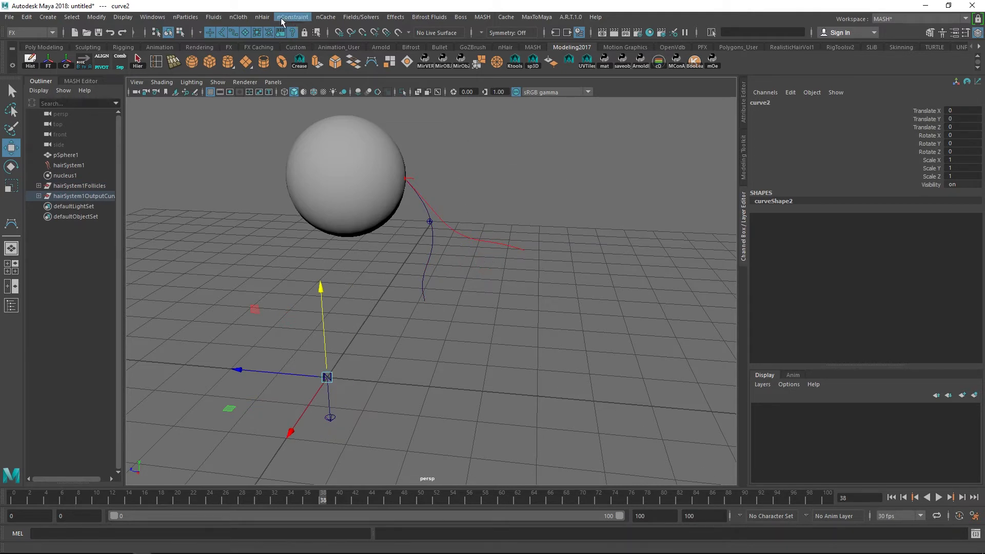
# Return to frame 0 and assign a Paint Effects brush to the hair of the selected output curve.
pyautogui.click(262, 18)
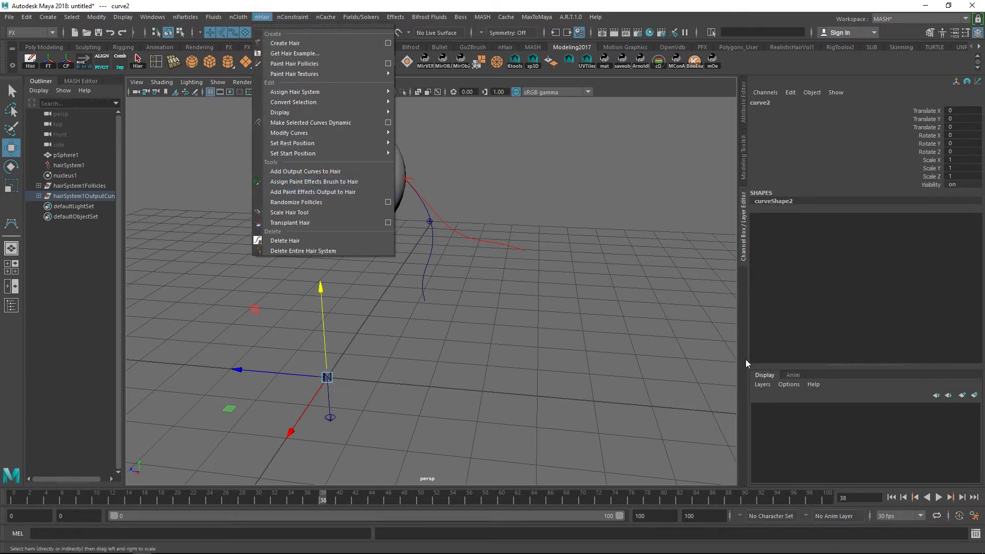
pyautogui.click(891, 497)
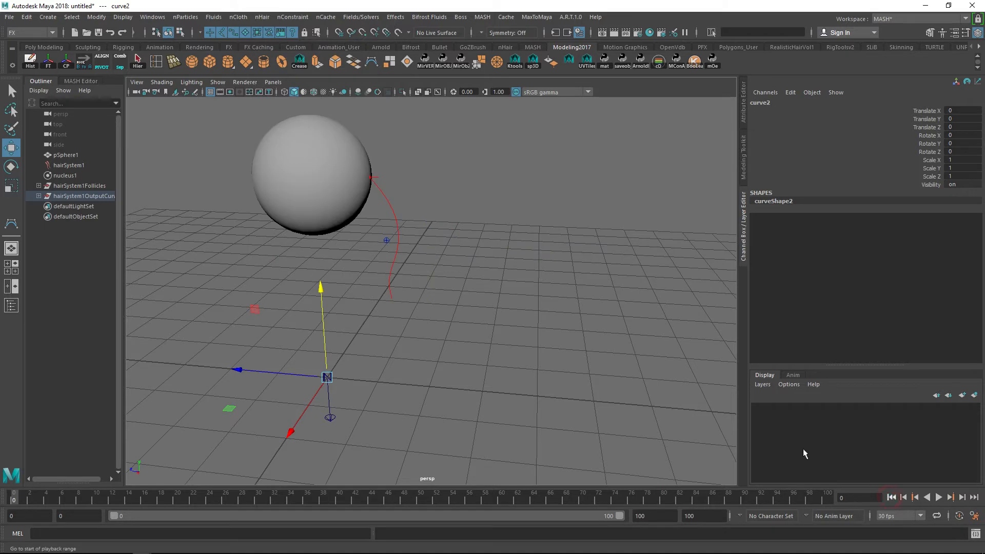
pyautogui.click(262, 17)
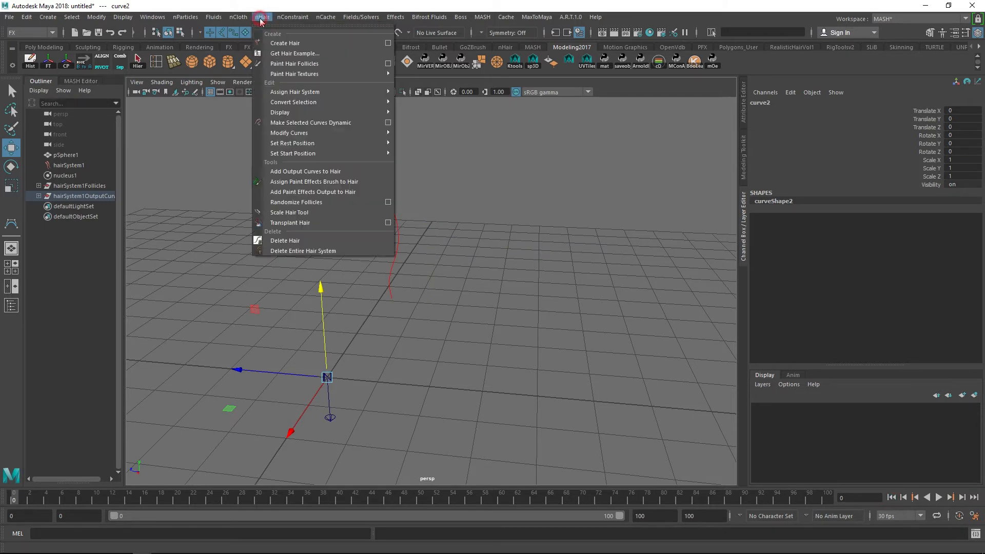
pyautogui.click(327, 182)
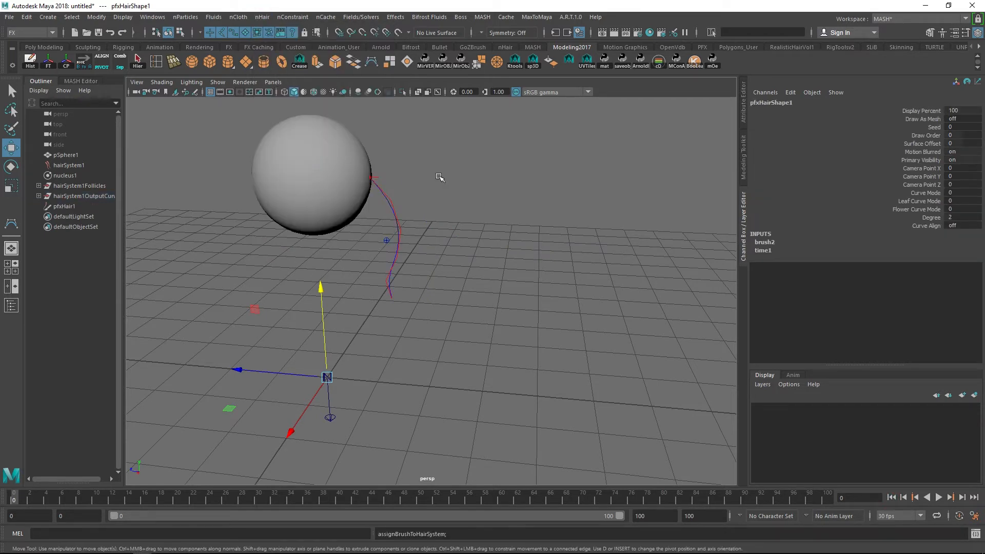
# Thicken the hair system by increasing its hairs per clump and clump width, and turn on Draw As Mesh for the Paint Effects hair.
pyautogui.keyDown('alt'); pyautogui.moveTo(413, 186); pyautogui.dragTo(442, 222, button='right'); pyautogui.keyUp('alt')
pyautogui.keyDown('alt'); pyautogui.moveTo(411, 220); pyautogui.dragTo(459, 205); pyautogui.keyUp('alt')
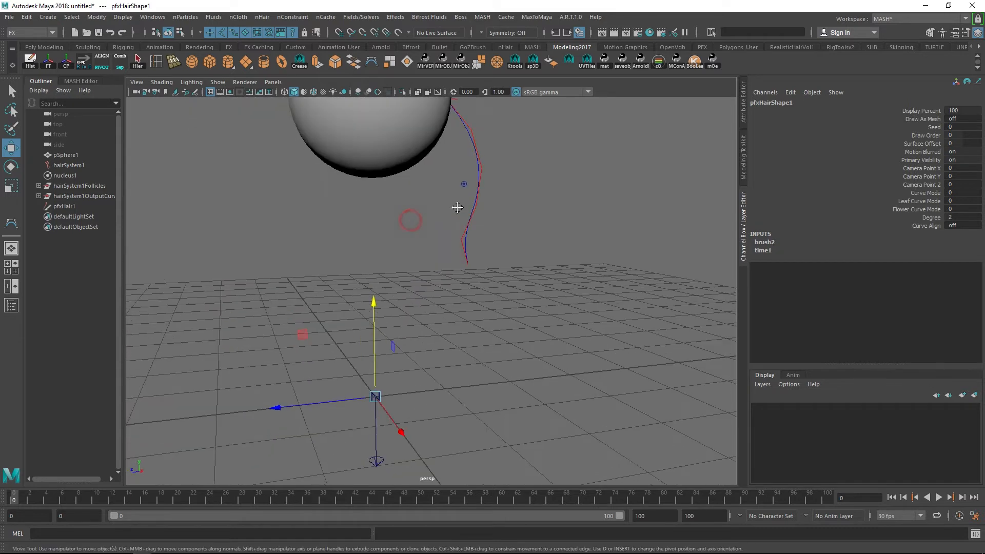
pyautogui.keyDown('alt'); pyautogui.moveTo(517, 199); pyautogui.dragTo(502, 221, button='middle'); pyautogui.keyUp('alt')
pyautogui.keyDown('alt'); pyautogui.moveTo(507, 175); pyautogui.dragTo(484, 234, button='middle'); pyautogui.keyUp('alt')
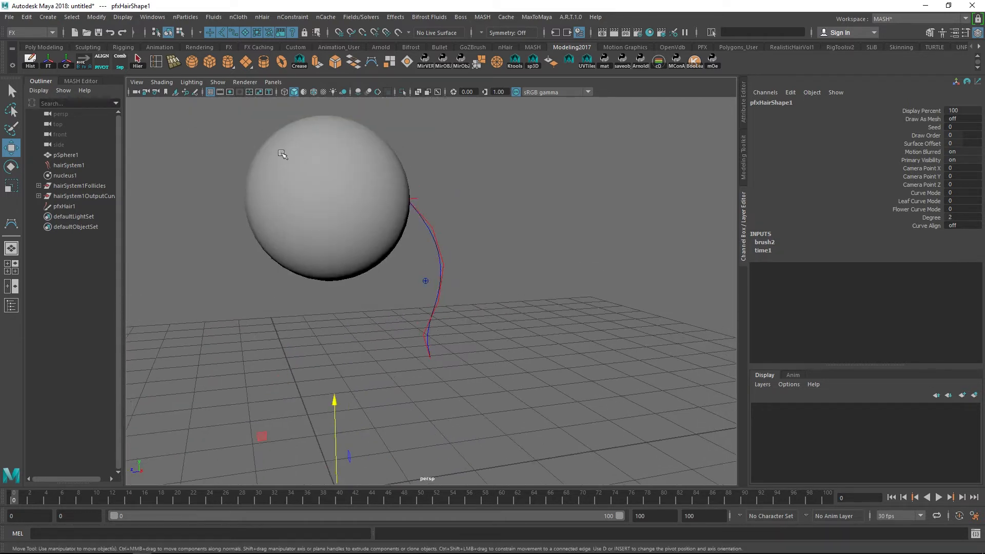
pyautogui.click(81, 167)
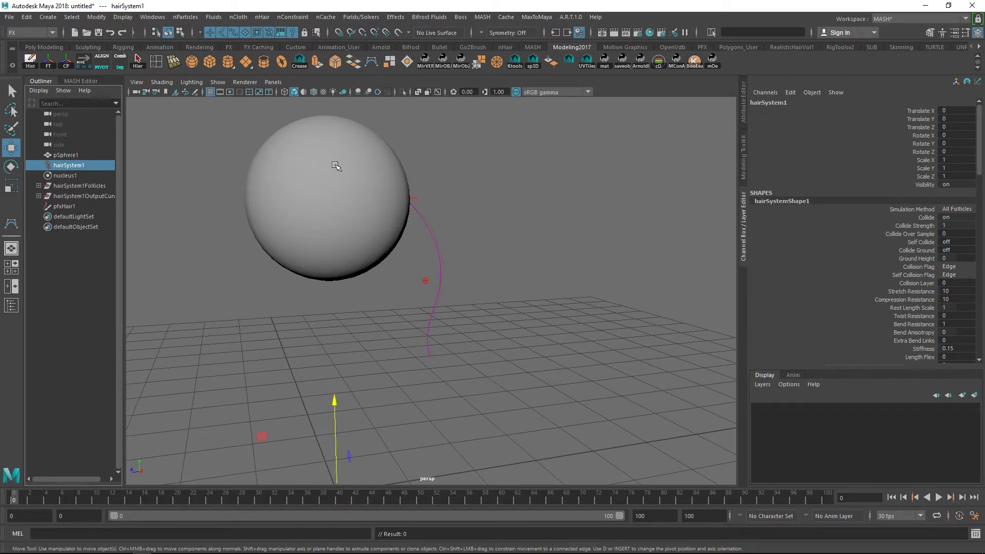
pyautogui.keyDown('alt'); pyautogui.moveTo(503, 215); pyautogui.dragTo(553, 196); pyautogui.keyUp('alt')
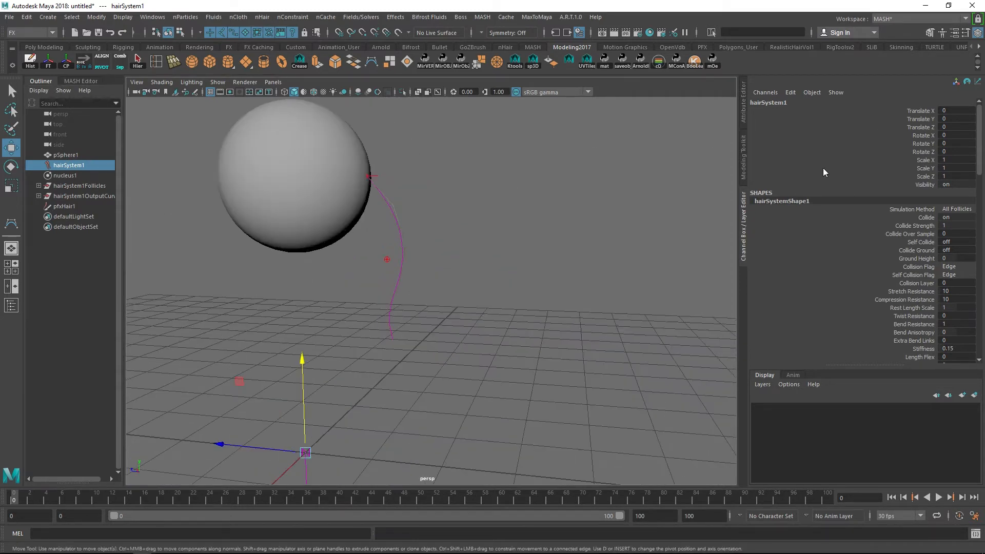
pyautogui.click(743, 101)
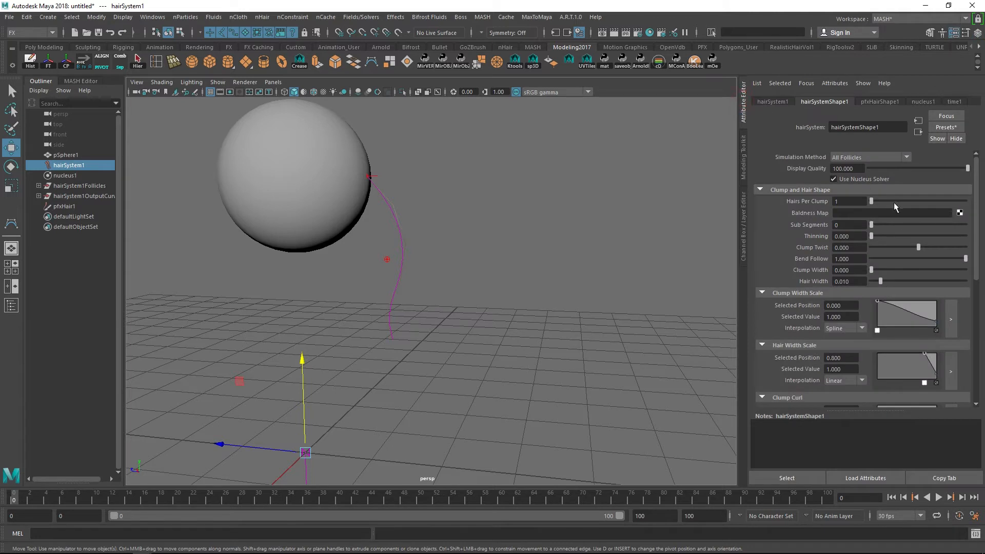
pyautogui.moveTo(874, 201); pyautogui.dragTo(878, 201)
pyautogui.moveTo(873, 272); pyautogui.dragTo(887, 274)
pyautogui.click(880, 102)
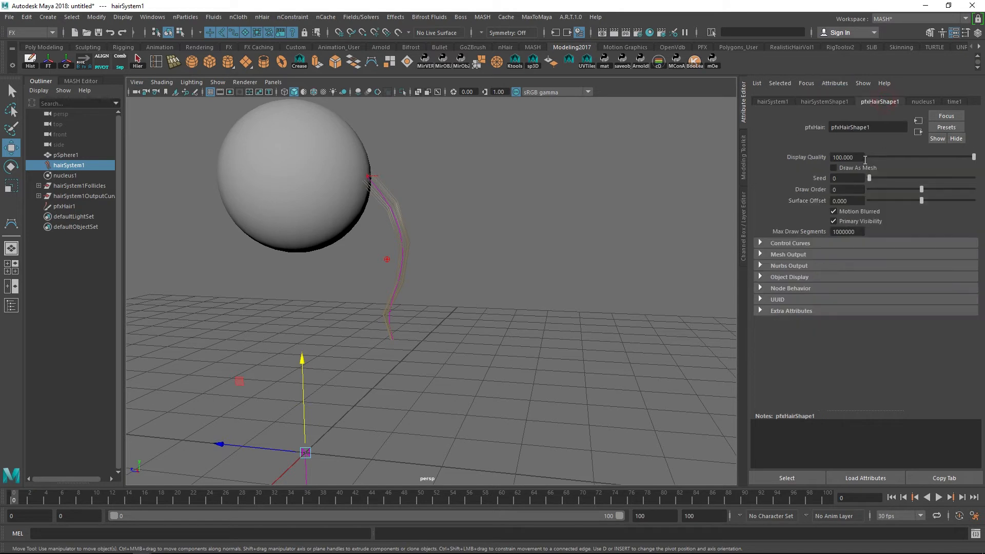
pyautogui.click(834, 168)
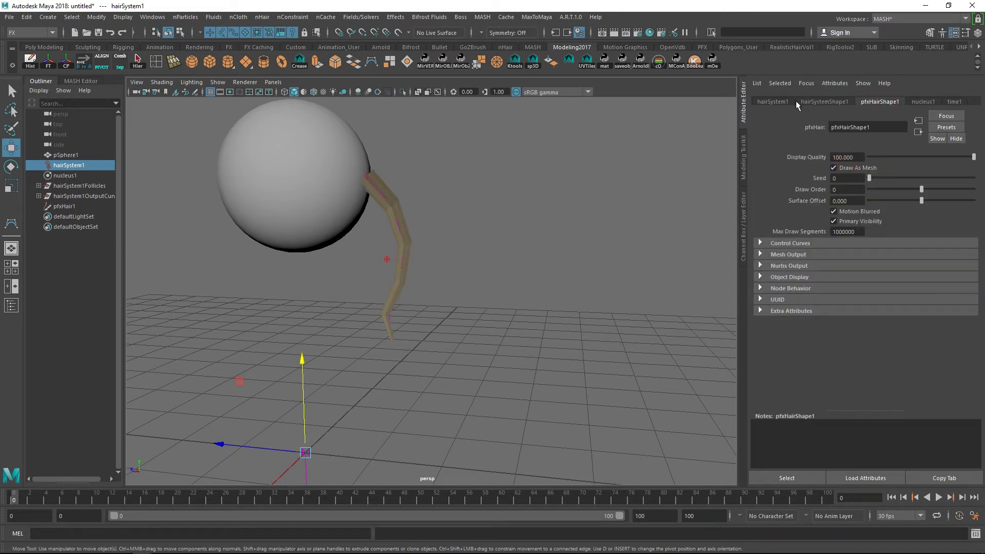
# Slim the hair system down to 8 hairs per clump, clump twist 0.044, clump width 0.082 and hair width 0.003.
pyautogui.click(834, 102)
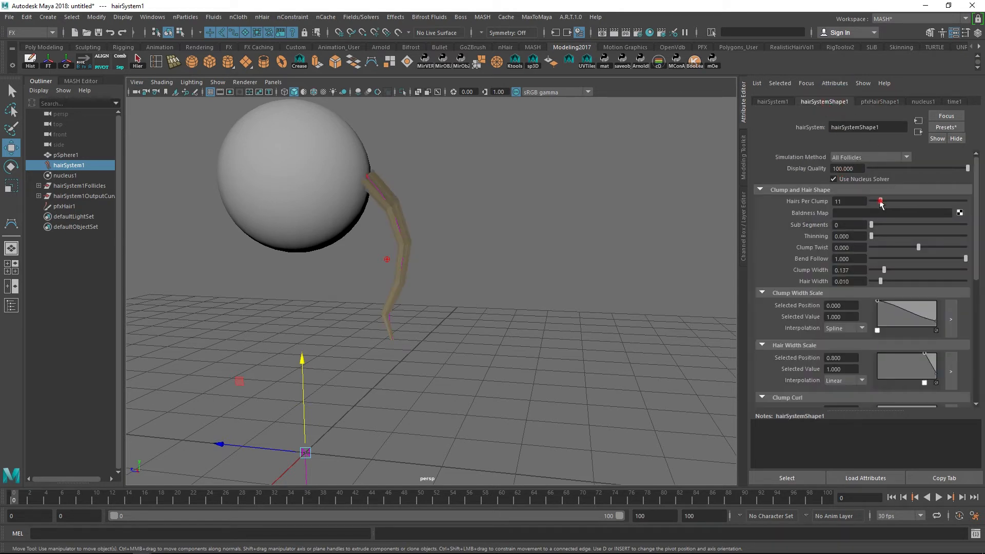
pyautogui.moveTo(885, 199); pyautogui.dragTo(877, 202)
pyautogui.moveTo(918, 247); pyautogui.dragTo(874, 287)
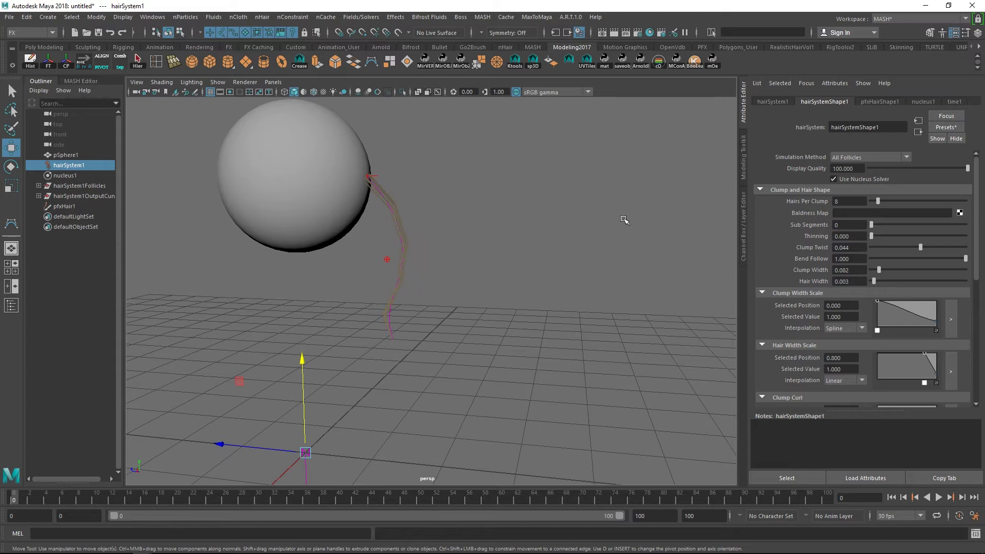
# Compare the Paint Effects hair up close with Draw As Mesh off and on, leaving the option enabled.
pyautogui.click(881, 101)
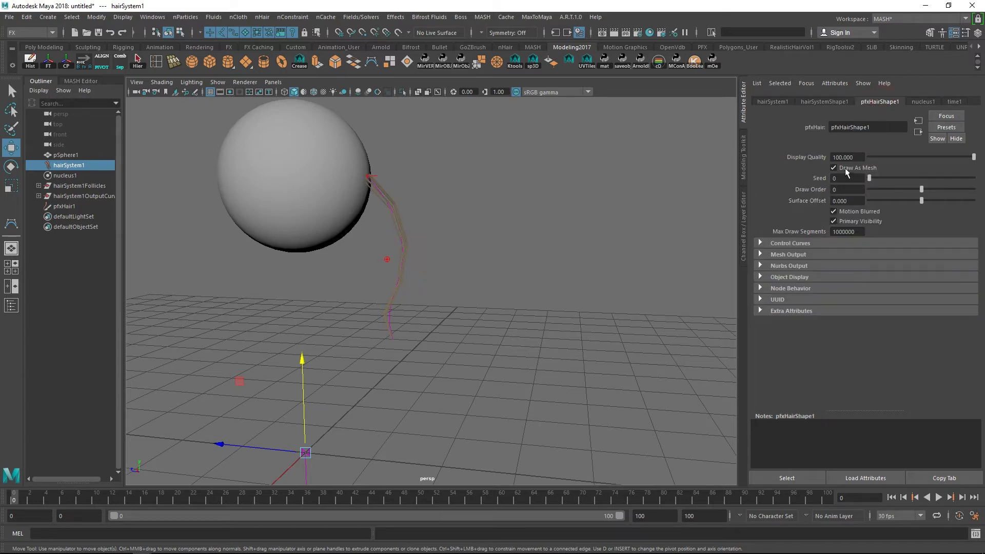
pyautogui.click(823, 102)
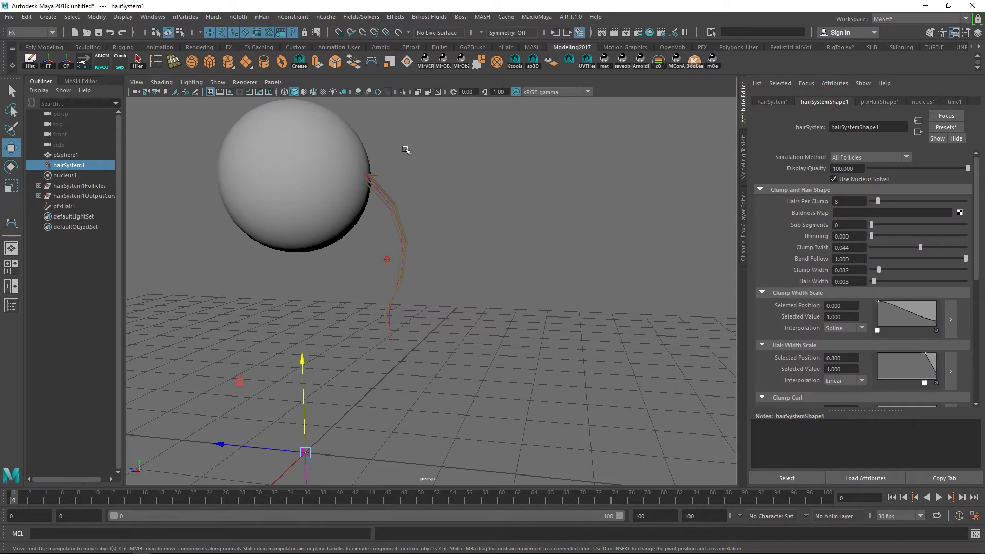
pyautogui.scroll(5, 467, 191)
pyautogui.click(875, 100)
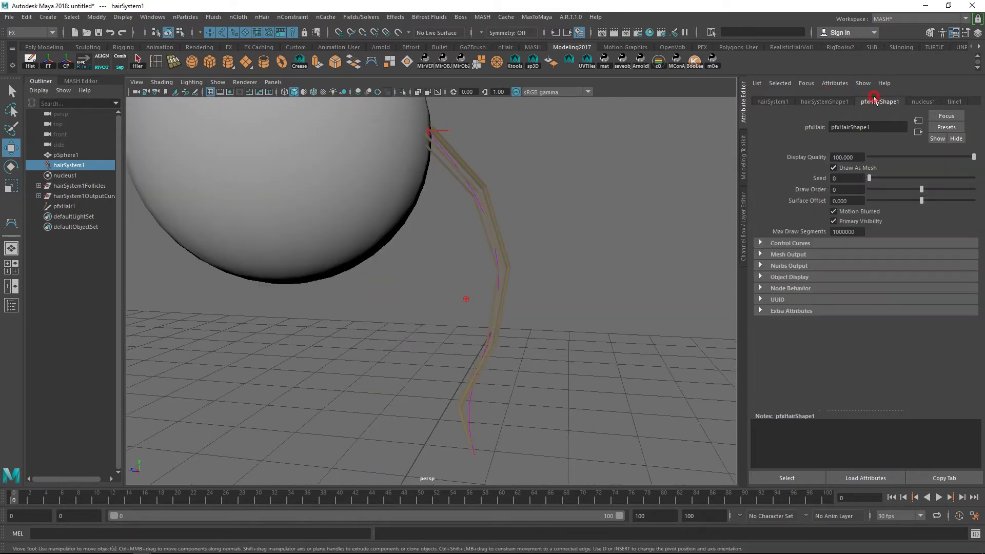
pyautogui.click(844, 168)
pyautogui.click(844, 167)
pyautogui.keyDown('alt'); pyautogui.moveTo(634, 242); pyautogui.dragTo(549, 205, button='right'); pyautogui.keyUp('alt')
pyautogui.keyDown('alt'); pyautogui.moveTo(549, 206); pyautogui.dragTo(573, 209); pyautogui.keyUp('alt')
# Raise the hair system's hairs per clump to 18 and inspect the fuller strand beside the sphere.
pyautogui.click(845, 101)
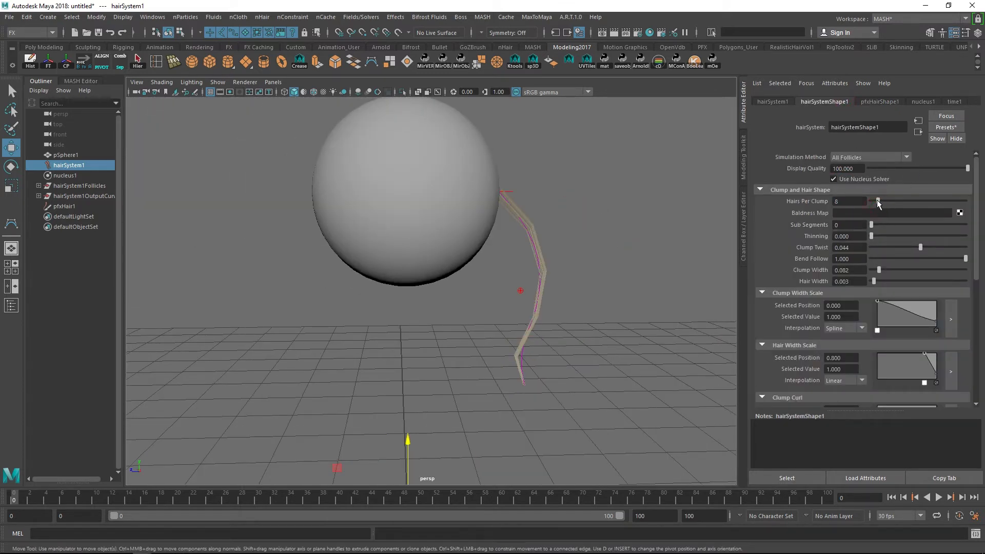
pyautogui.moveTo(877, 200); pyautogui.dragTo(886, 200)
pyautogui.keyDown('alt'); pyautogui.moveTo(659, 213); pyautogui.dragTo(616, 229, button='right'); pyautogui.keyUp('alt')
pyautogui.keyDown('alt'); pyautogui.moveTo(616, 228); pyautogui.dragTo(608, 230); pyautogui.keyUp('alt')
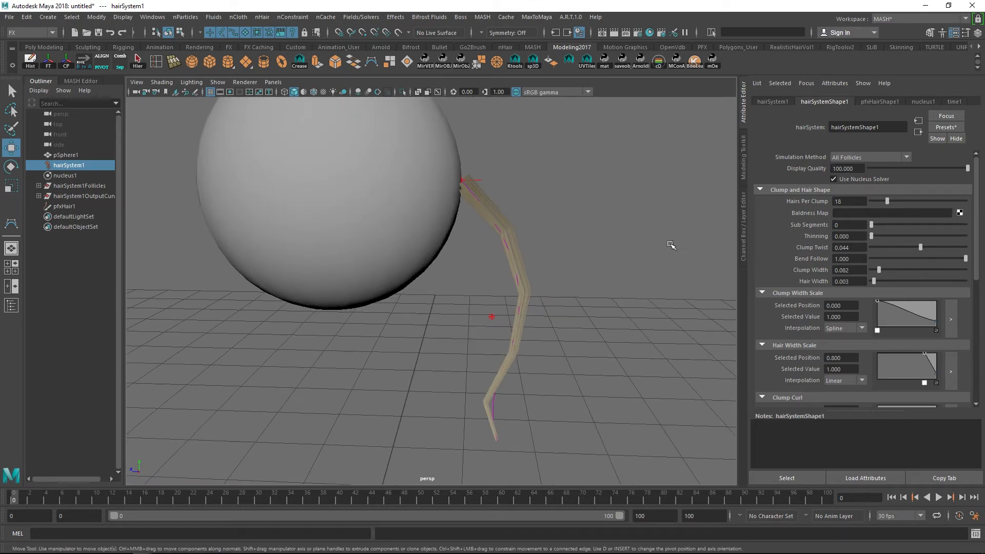
pyautogui.keyDown('alt'); pyautogui.moveTo(670, 245); pyautogui.dragTo(561, 246, button='right'); pyautogui.keyUp('alt')
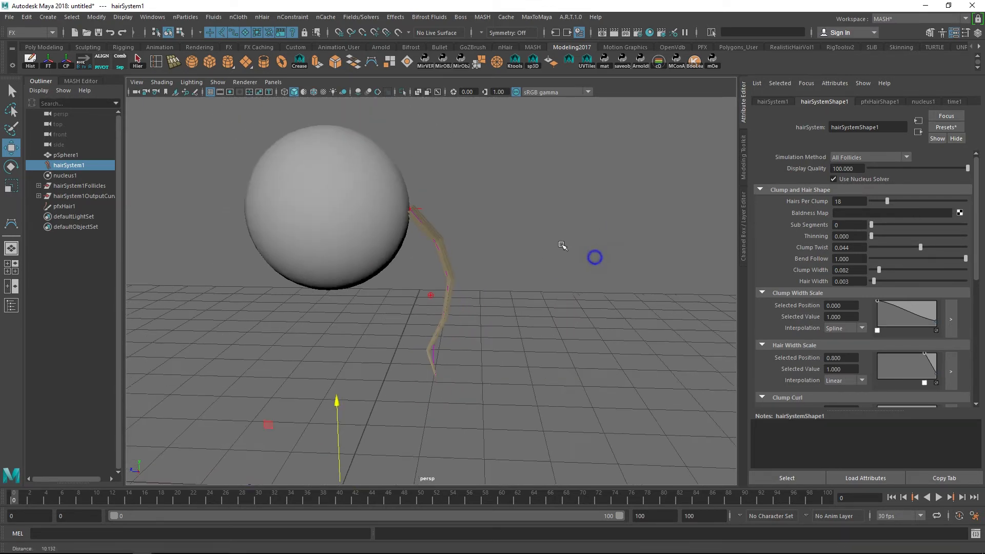
pyautogui.keyDown('alt'); pyautogui.moveTo(562, 246); pyautogui.dragTo(576, 248); pyautogui.keyUp('alt')
pyautogui.keyDown('alt'); pyautogui.moveTo(590, 253); pyautogui.dragTo(550, 258, button='right'); pyautogui.keyUp('alt')
pyautogui.keyDown('alt'); pyautogui.moveTo(550, 259); pyautogui.dragTo(550, 223, button='middle'); pyautogui.keyUp('alt')
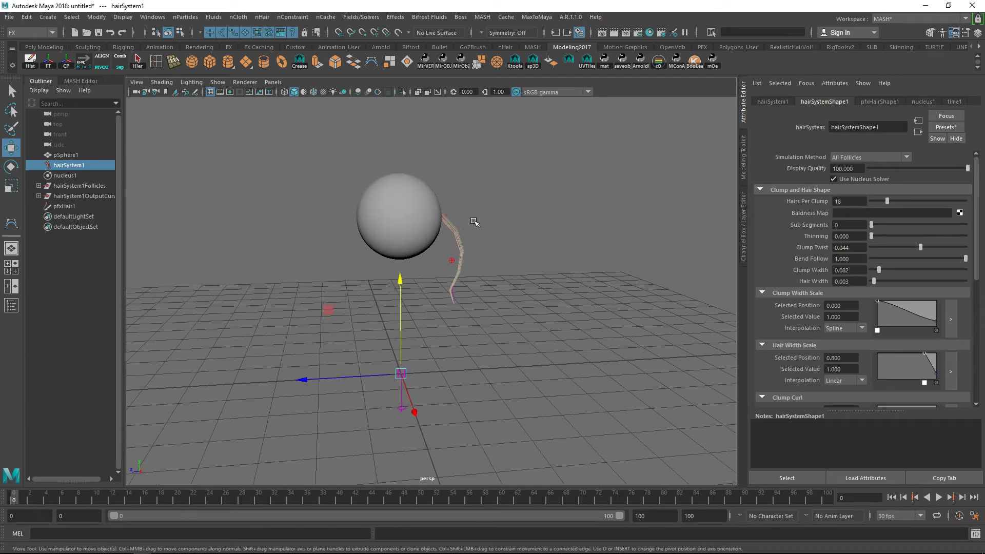
pyautogui.scroll(2, 473, 220)
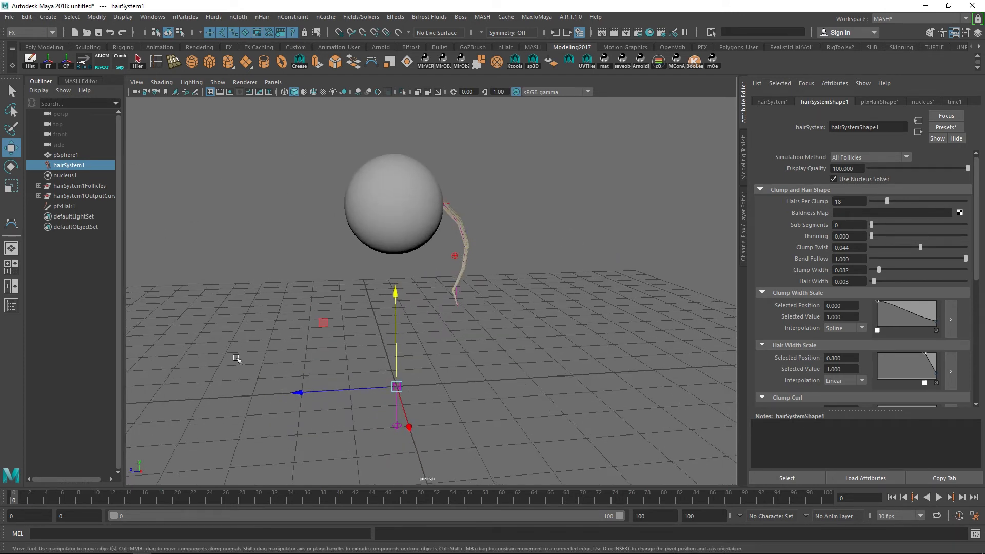
# Play the simulation twice to check how the strand follows the sphere, returning to frame 0 after each run.
pyautogui.click(939, 497)
pyautogui.click(939, 498)
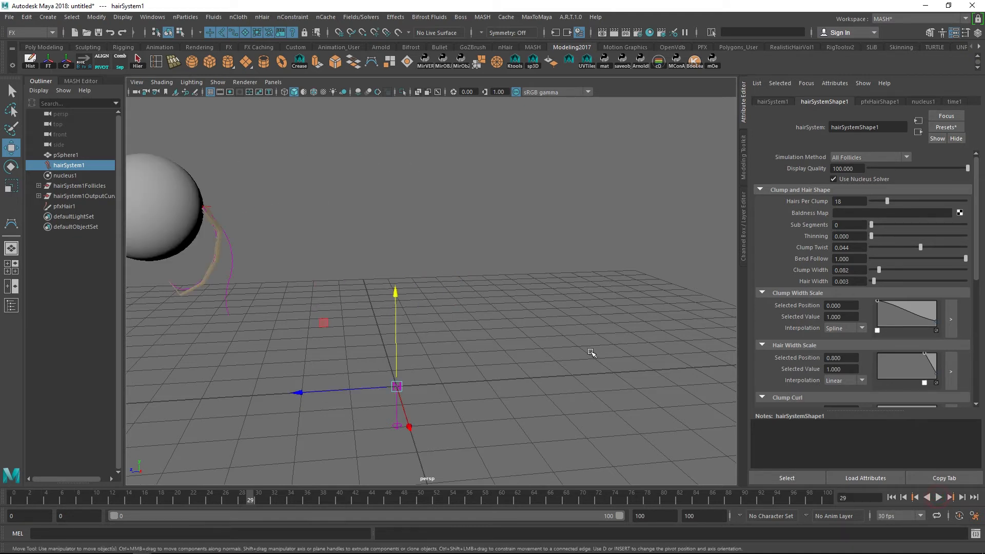
pyautogui.keyDown('alt'); pyautogui.moveTo(589, 352); pyautogui.dragTo(518, 338, button='right'); pyautogui.keyUp('alt')
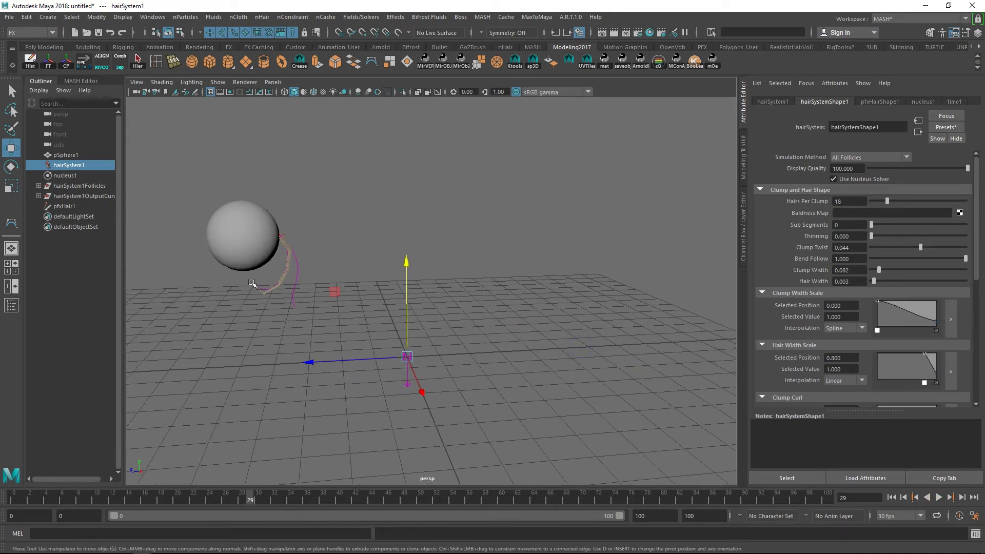
pyautogui.click(895, 499)
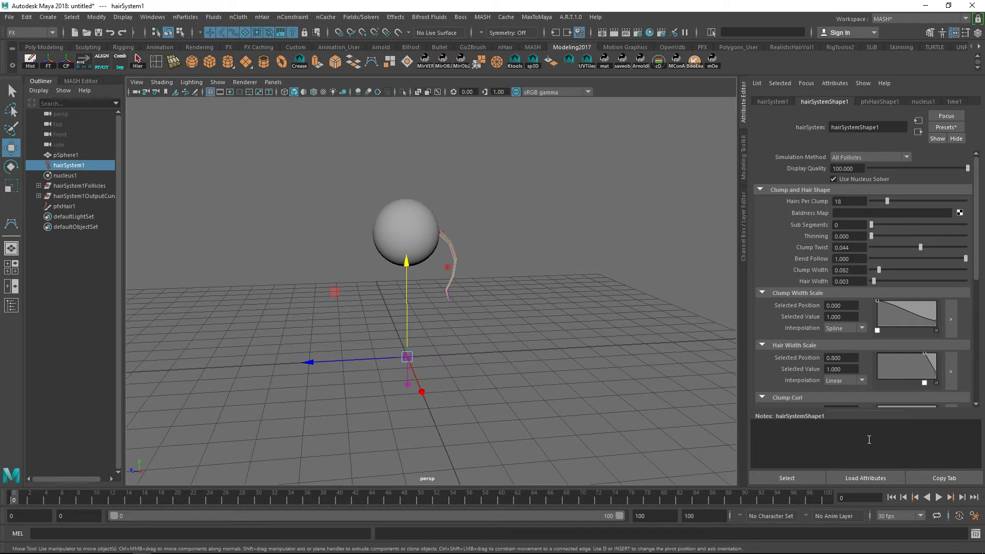
pyautogui.click(939, 497)
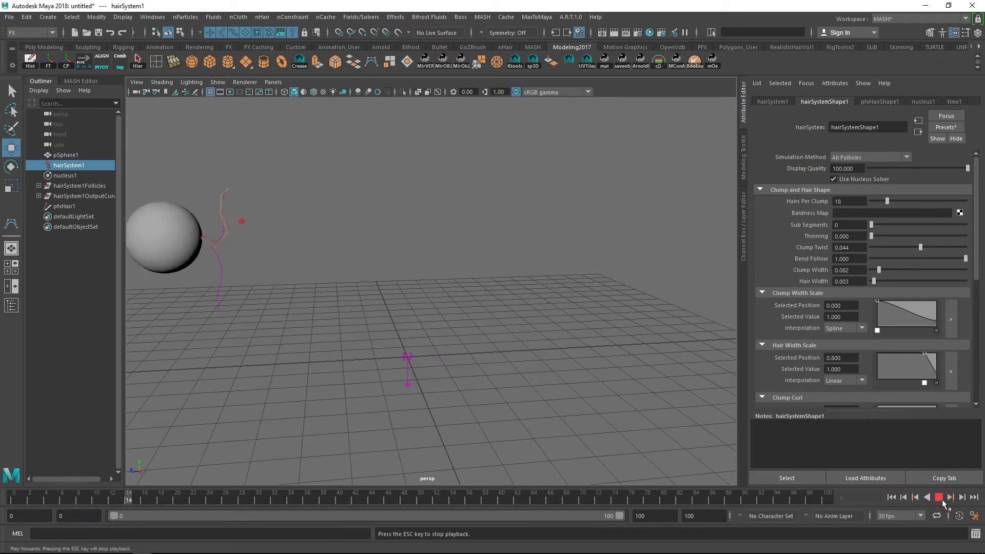
pyautogui.click(939, 498)
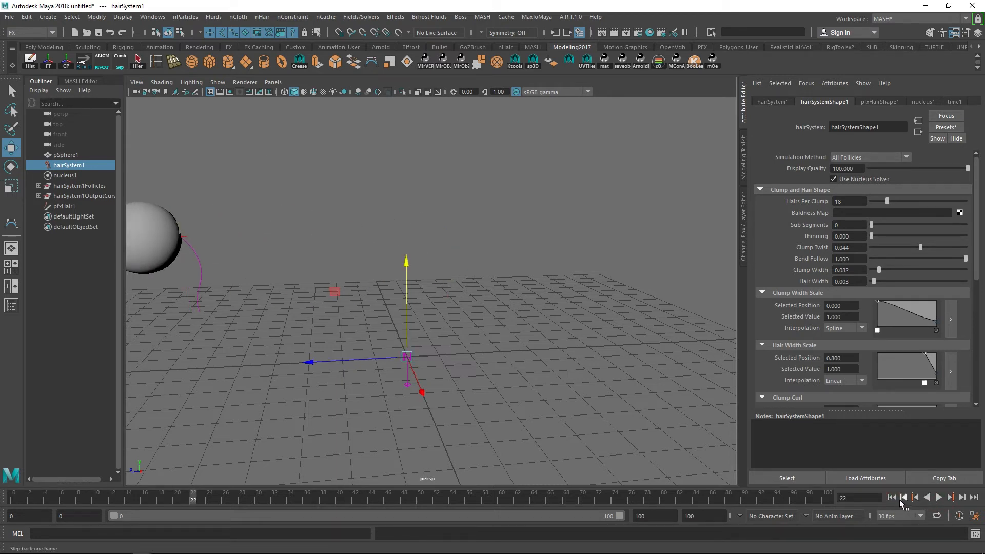
pyautogui.click(891, 498)
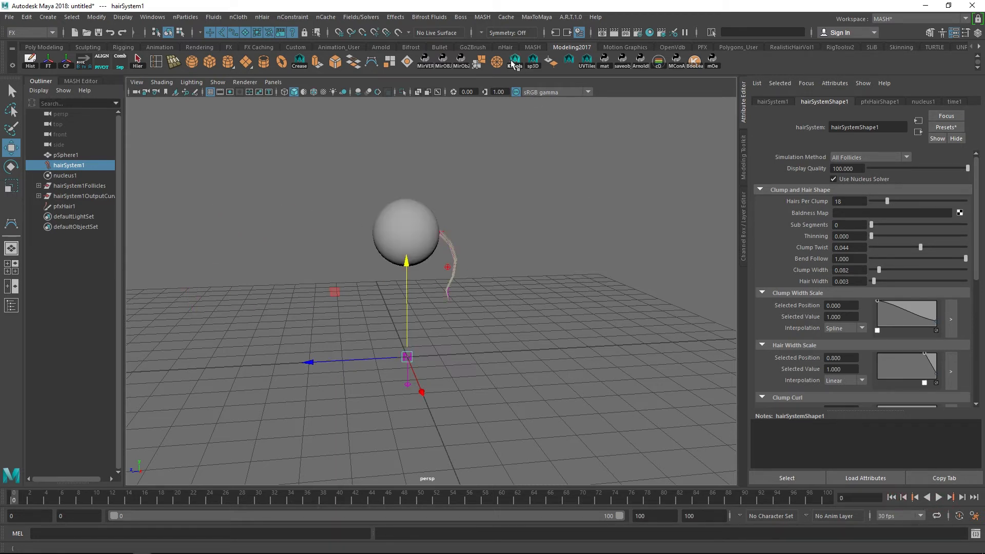
# Select follicle1 in the hairSystem1Follicles group and turn on Braid in its follicle attributes.
pyautogui.scroll(6, 384, 140)
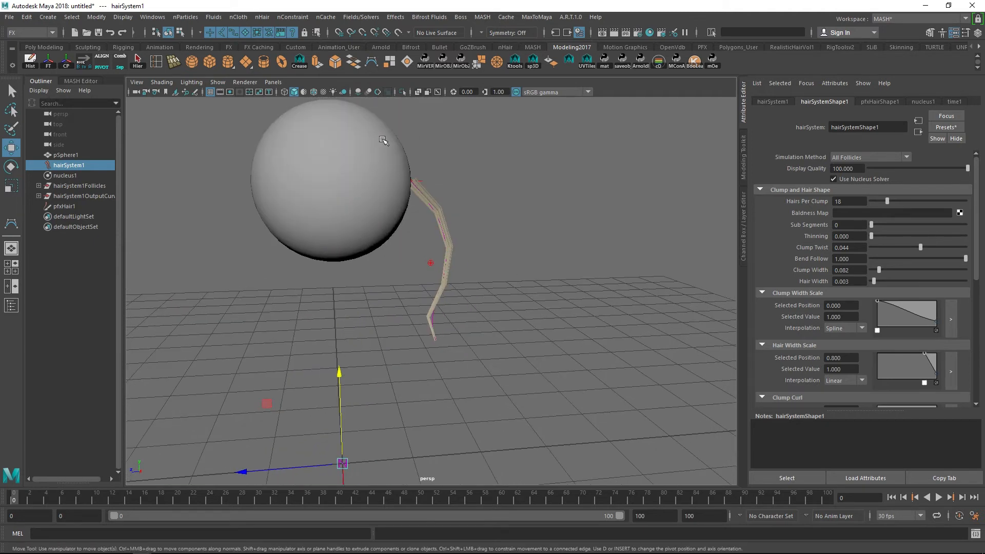
pyautogui.keyDown('alt'); pyautogui.moveTo(411, 154); pyautogui.dragTo(454, 179, button='right'); pyautogui.keyUp('alt')
pyautogui.keyDown('alt'); pyautogui.moveTo(454, 179); pyautogui.dragTo(392, 217, button='middle'); pyautogui.keyUp('alt')
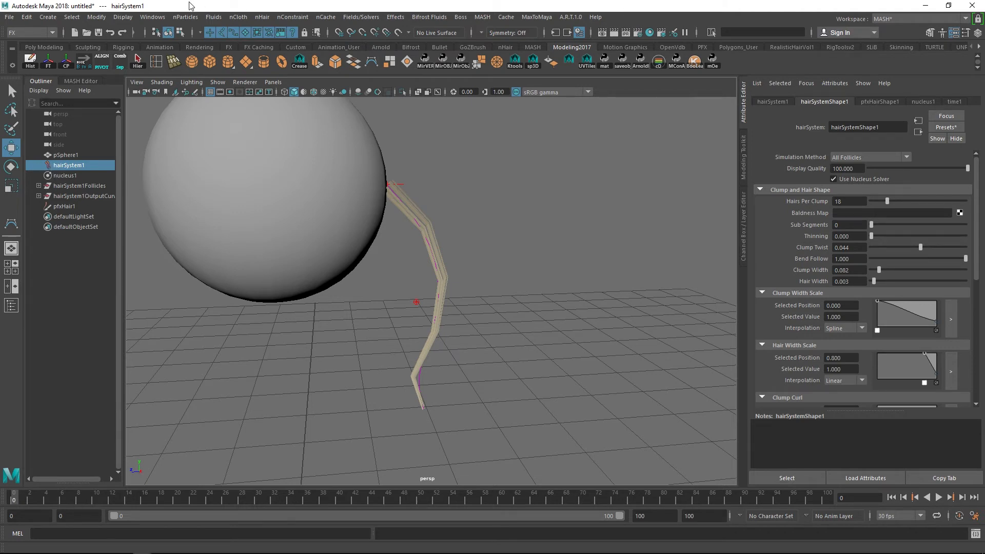
pyautogui.click(38, 186)
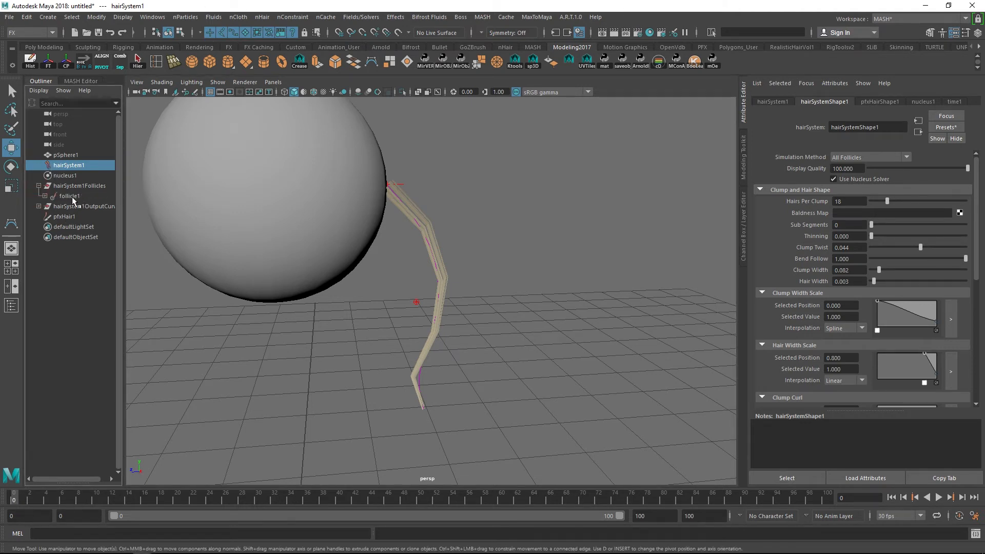
pyautogui.click(70, 196)
pyautogui.keyDown('alt'); pyautogui.moveTo(445, 237); pyautogui.dragTo(488, 224); pyautogui.keyUp('alt')
pyautogui.keyDown('alt'); pyautogui.moveTo(464, 188); pyautogui.dragTo(571, 197, button='right'); pyautogui.keyUp('alt')
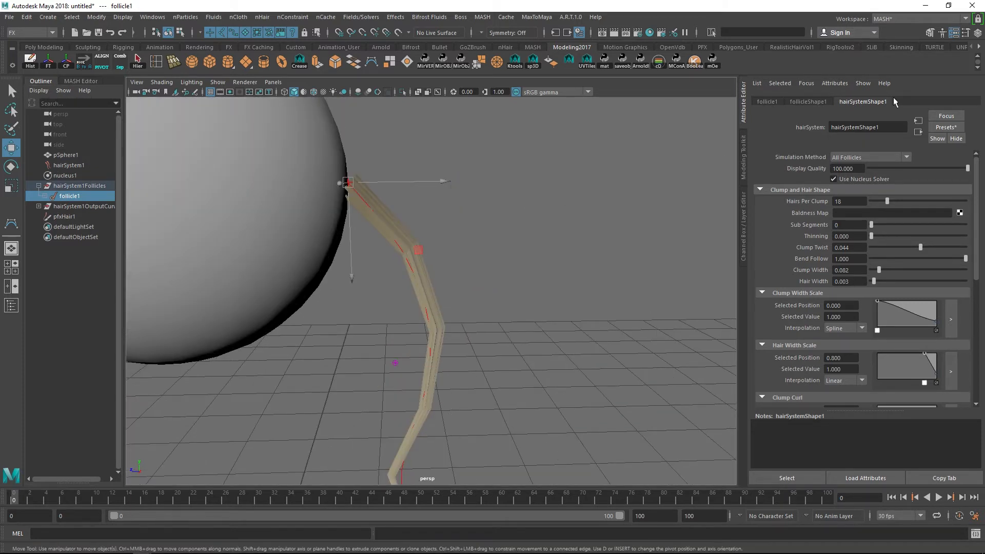
pyautogui.click(813, 102)
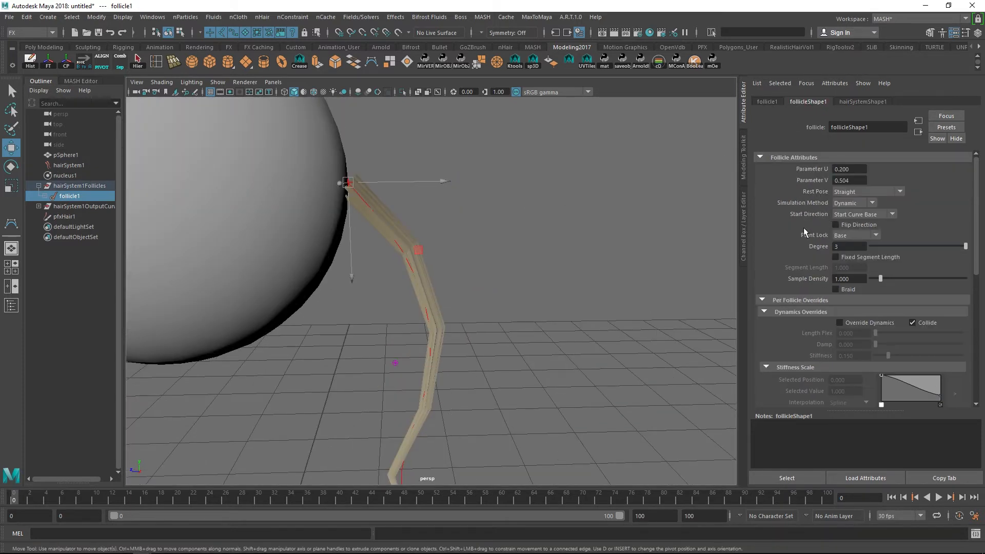
pyautogui.click(836, 290)
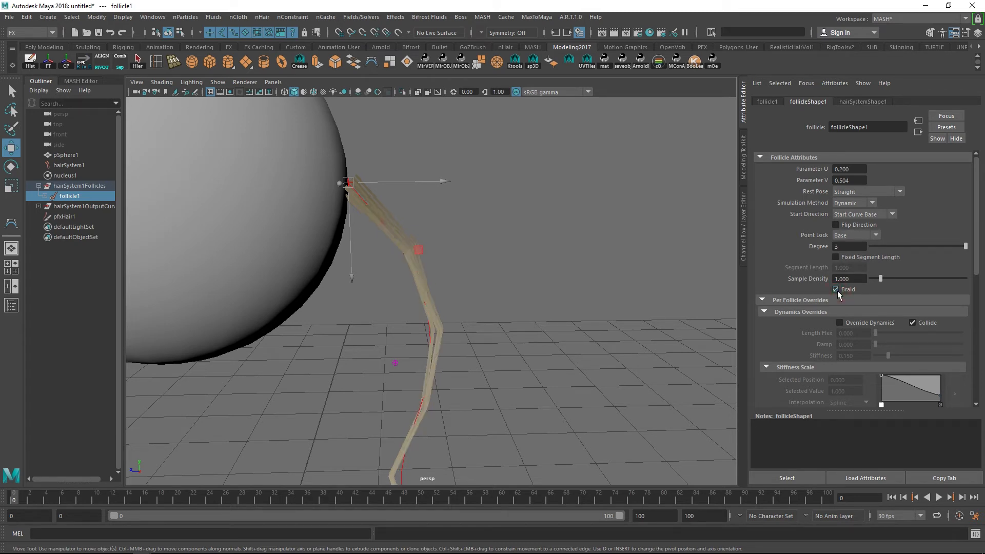
pyautogui.keyDown('alt'); pyautogui.moveTo(607, 283); pyautogui.dragTo(639, 266); pyautogui.keyUp('alt')
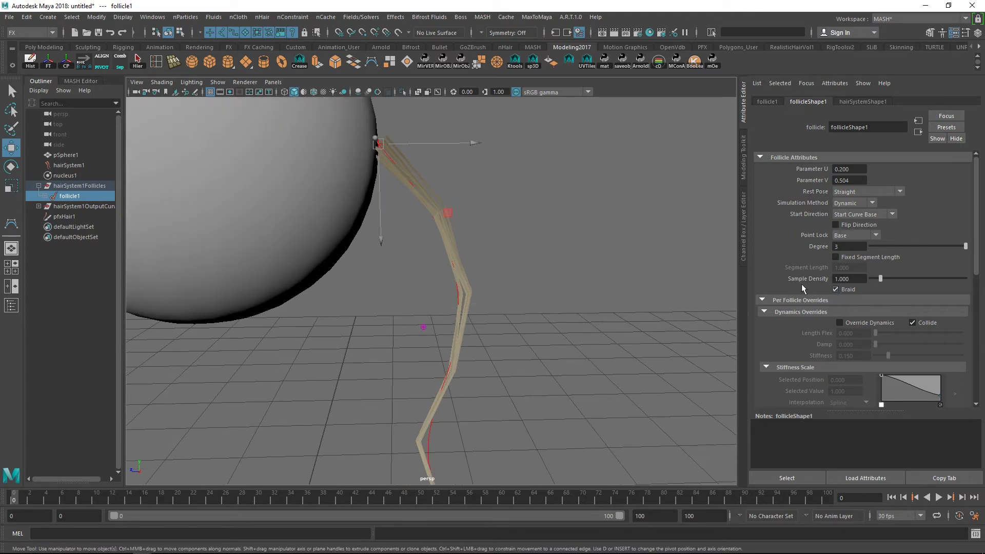
pyautogui.keyDown('alt'); pyautogui.moveTo(563, 271); pyautogui.dragTo(604, 235); pyautogui.keyUp('alt')
# Select hairSystem1 and increase its sub segments to 7 to refine the braid.
pyautogui.click(69, 165)
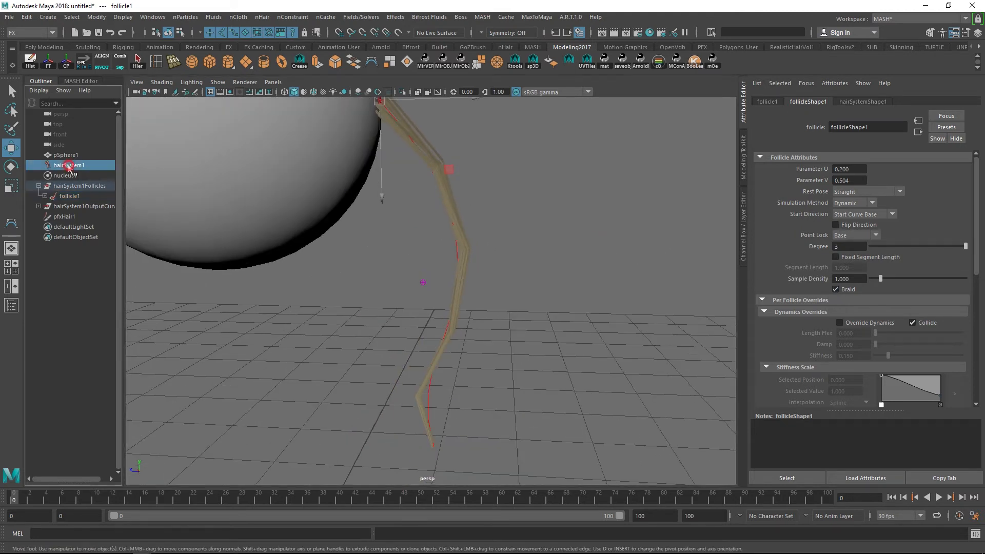
pyautogui.moveTo(872, 226); pyautogui.dragTo(934, 224)
pyautogui.keyDown('alt'); pyautogui.moveTo(526, 214); pyautogui.dragTo(434, 215); pyautogui.keyUp('alt')
pyautogui.moveTo(545, 198)
pyautogui.keyDown('alt'); pyautogui.mouseDown()
pyautogui.moveTo(485, 199)
pyautogui.moveTo(589, 200)
pyautogui.moveTo(565, 220)
pyautogui.moveTo(658, 241)
pyautogui.moveTo(565, 237)
pyautogui.moveTo(598, 222)
pyautogui.moveTo(583, 220)
pyautogui.moveTo(677, 238)
pyautogui.mouseUp(); pyautogui.keyUp('alt')
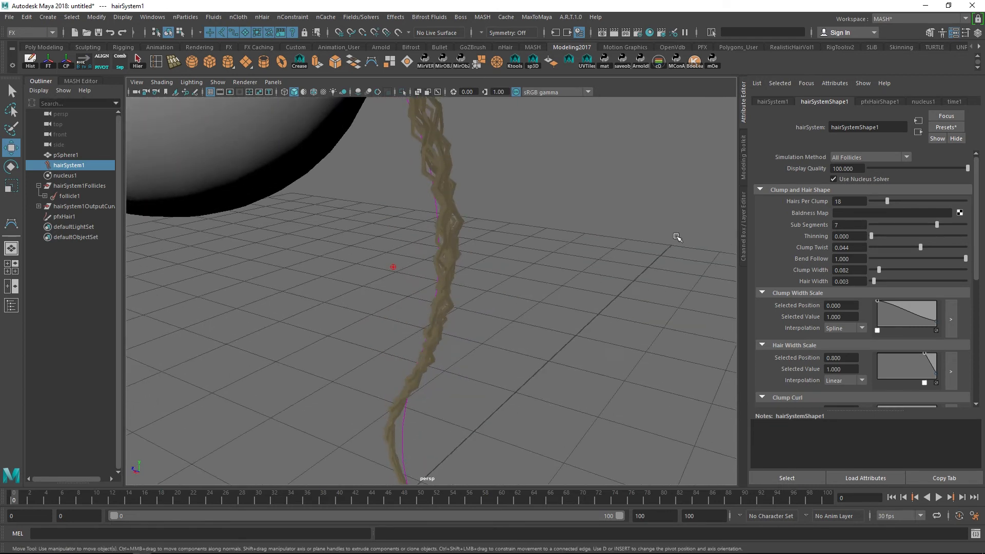
# Reduce the hair width to 0.002, comparing the braid with Draw As Mesh off and on.
pyautogui.moveTo(875, 282); pyautogui.dragTo(874, 283)
pyautogui.click(866, 101)
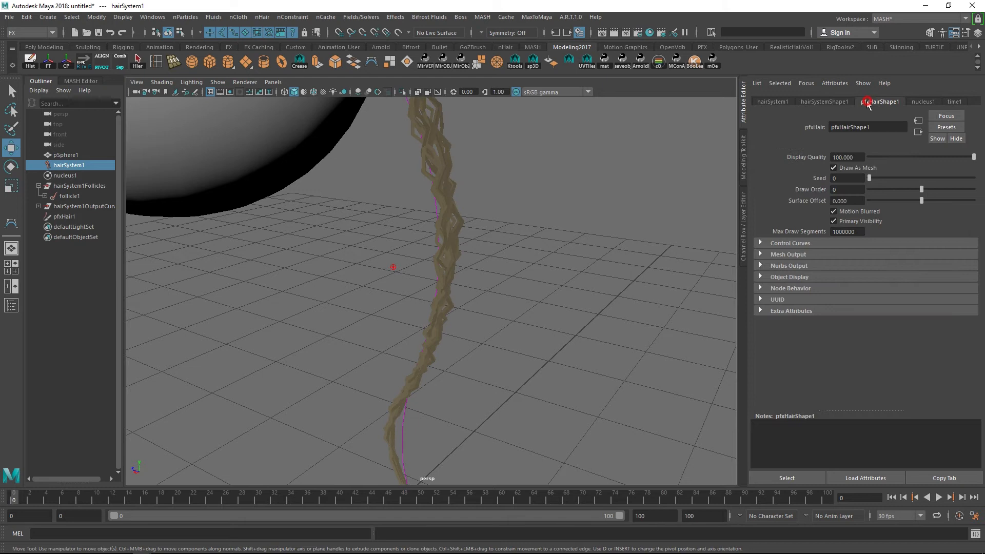
pyautogui.click(835, 169)
pyautogui.click(834, 169)
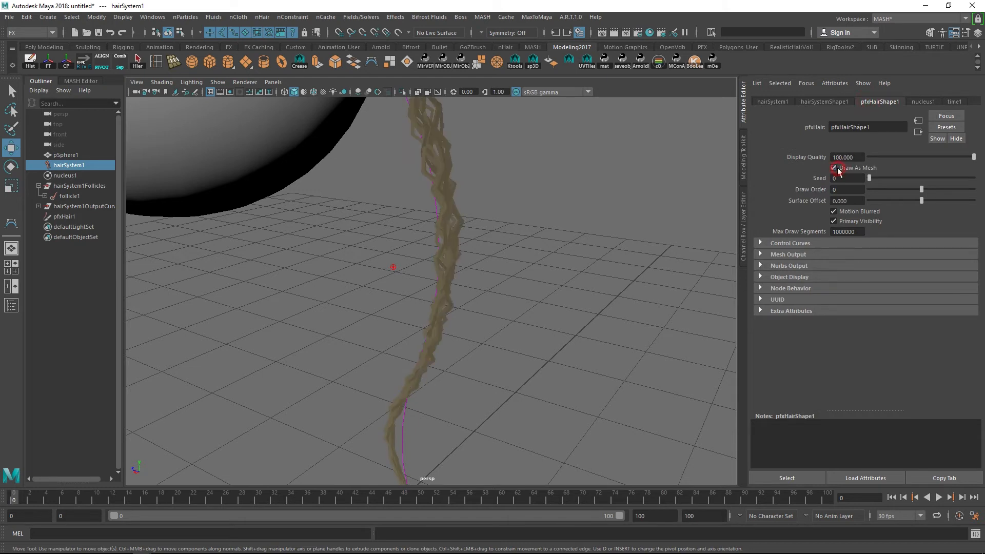
pyautogui.click(833, 103)
pyautogui.moveTo(874, 281); pyautogui.dragTo(872, 281)
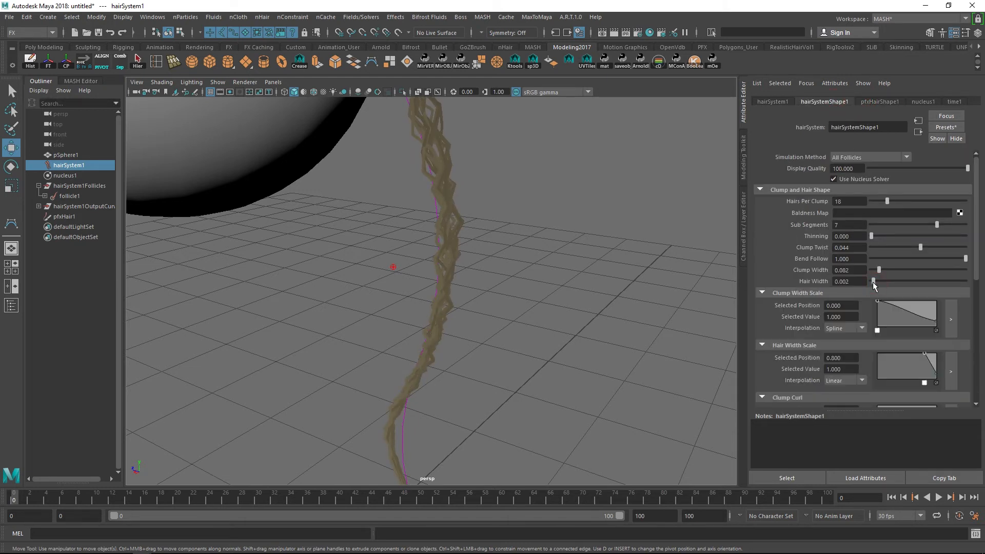
# Fill out the braid by raising the hairs per clump to 69.
pyautogui.keyDown('alt'); pyautogui.moveTo(537, 198); pyautogui.dragTo(577, 220); pyautogui.keyUp('alt')
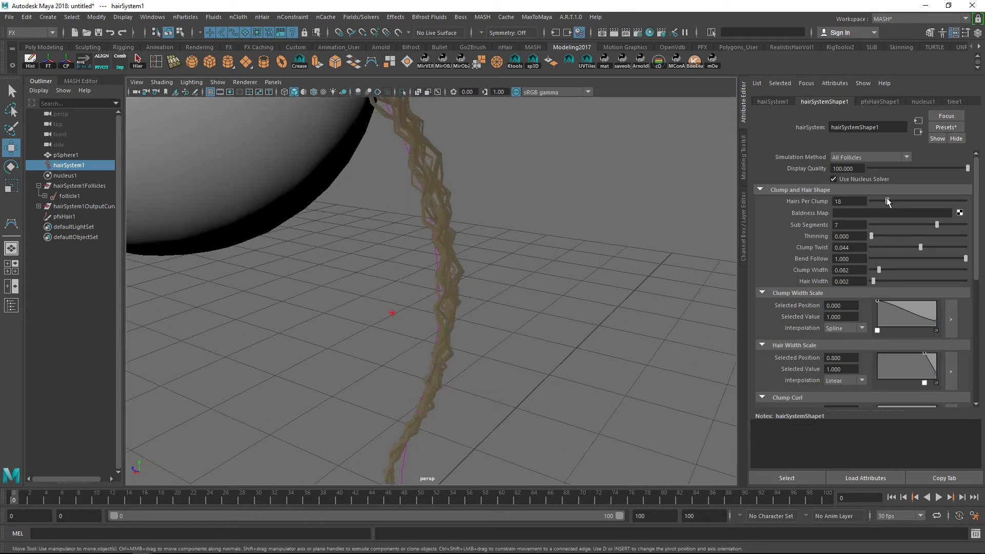
pyautogui.moveTo(886, 200); pyautogui.dragTo(922, 200)
pyautogui.keyDown('alt'); pyautogui.moveTo(576, 218); pyautogui.dragTo(457, 173, button='right'); pyautogui.keyUp('alt')
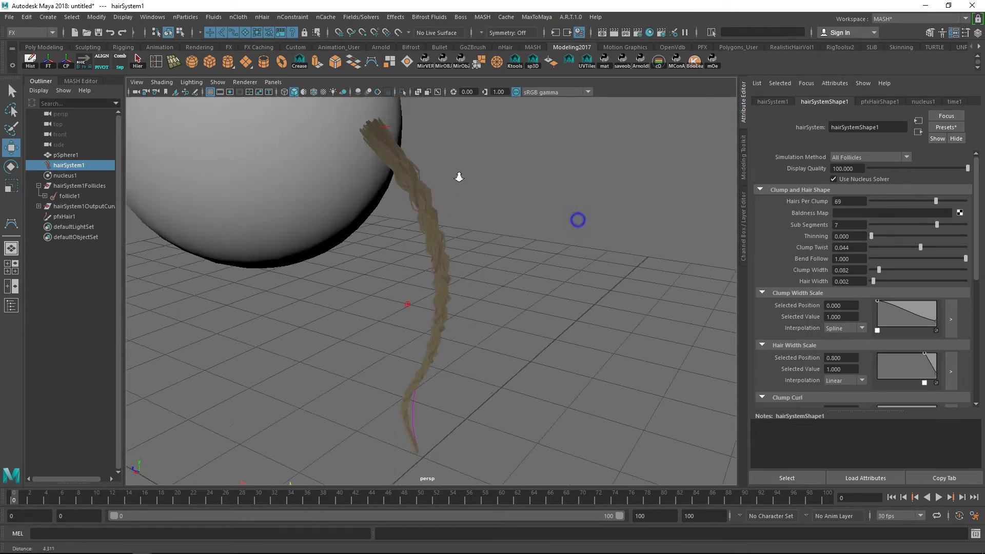
pyautogui.keyDown('alt'); pyautogui.moveTo(518, 209); pyautogui.dragTo(534, 193); pyautogui.keyUp('alt')
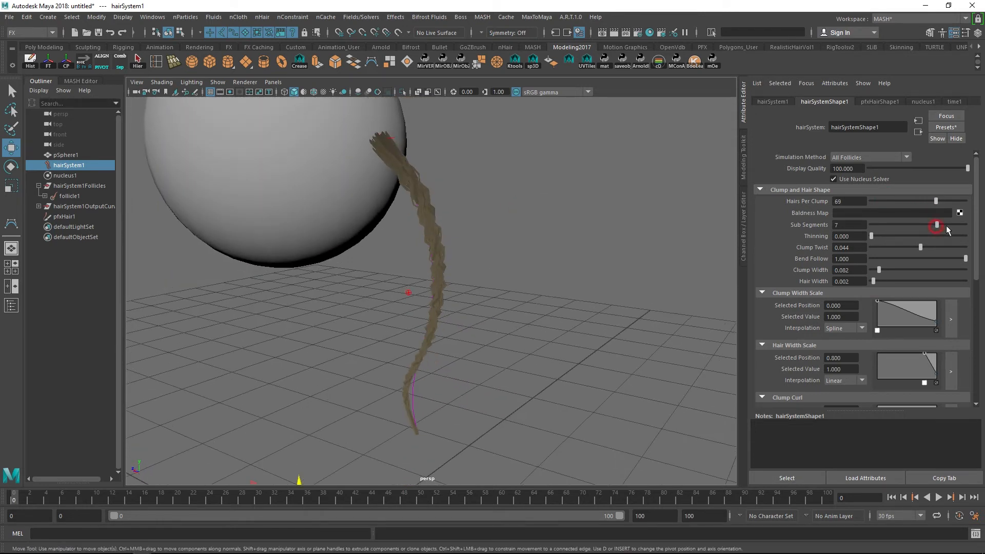
# Smooth the braided strands by setting the hair system's sub segments to 20.
pyautogui.moveTo(947, 229); pyautogui.dragTo(976, 231)
pyautogui.keyDown('alt'); pyautogui.moveTo(510, 211); pyautogui.dragTo(724, 252, button='right'); pyautogui.keyUp('alt')
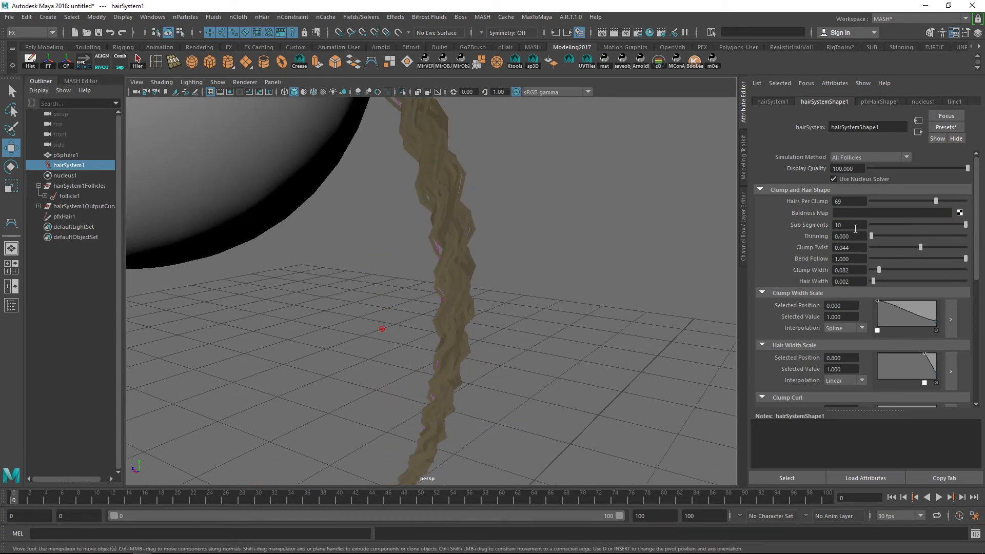
pyautogui.moveTo(853, 225); pyautogui.dragTo(814, 229)
pyautogui.write('20')
pyautogui.press('Return')
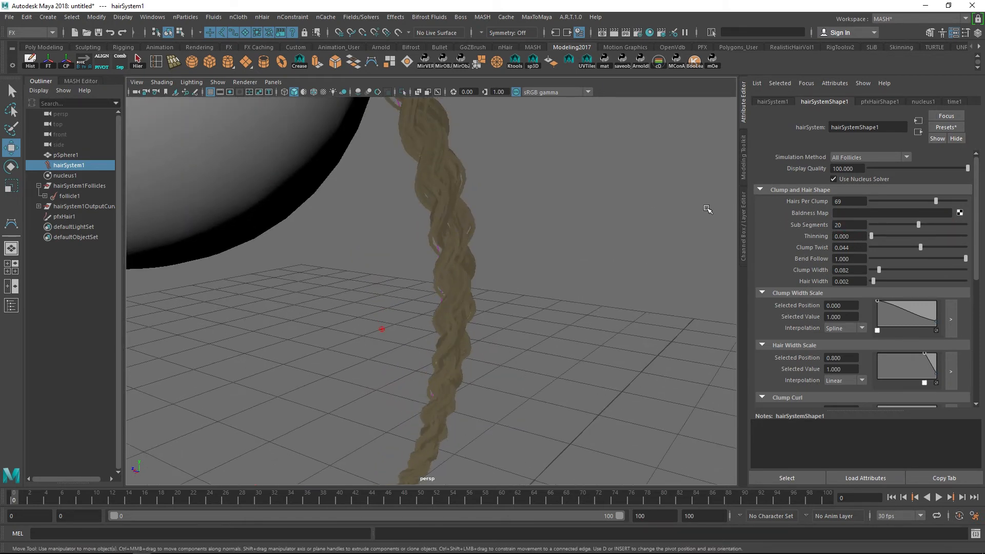
# Widen the whole braid by increasing the clump width to 0.148.
pyautogui.keyDown('alt'); pyautogui.moveTo(558, 270); pyautogui.dragTo(507, 240, button='right'); pyautogui.keyUp('alt')
pyautogui.keyDown('alt'); pyautogui.moveTo(508, 240); pyautogui.dragTo(479, 248); pyautogui.keyUp('alt')
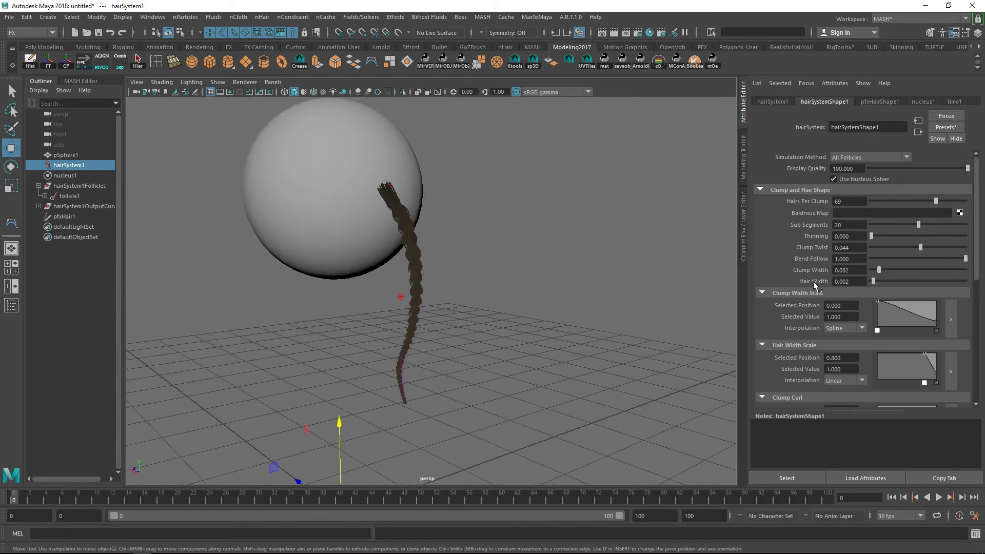
pyautogui.moveTo(878, 271); pyautogui.dragTo(884, 270)
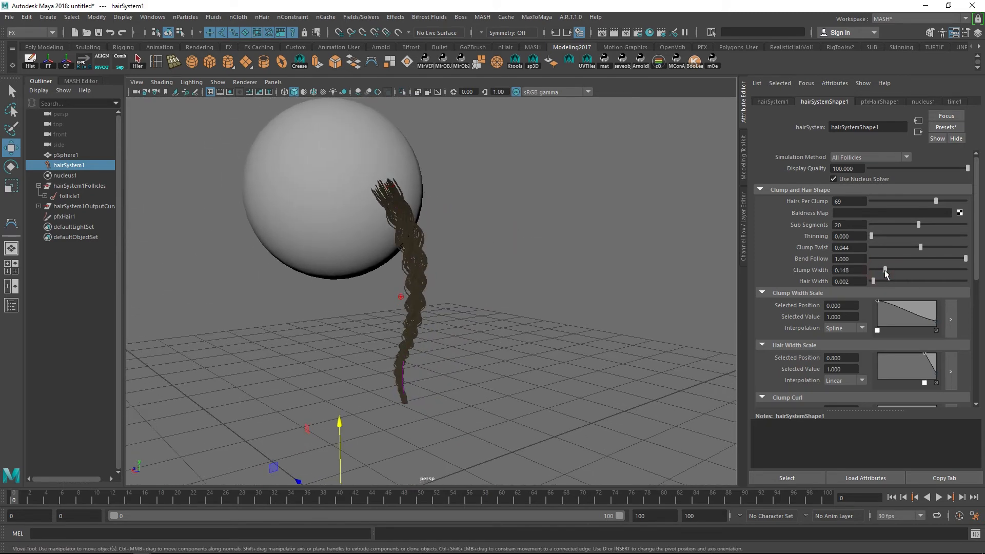
# Deselect the hair system and play the animation from the first frame to check how the braid follows the sphere.
pyautogui.click(523, 221)
pyautogui.keyDown('alt'); pyautogui.moveTo(573, 235); pyautogui.dragTo(807, 464); pyautogui.keyUp('alt')
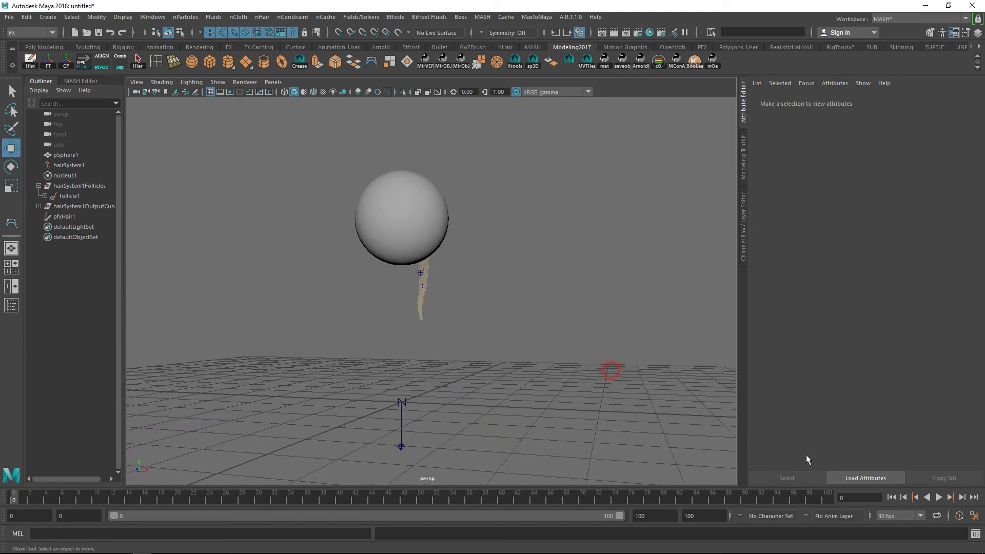
pyautogui.click(925, 498)
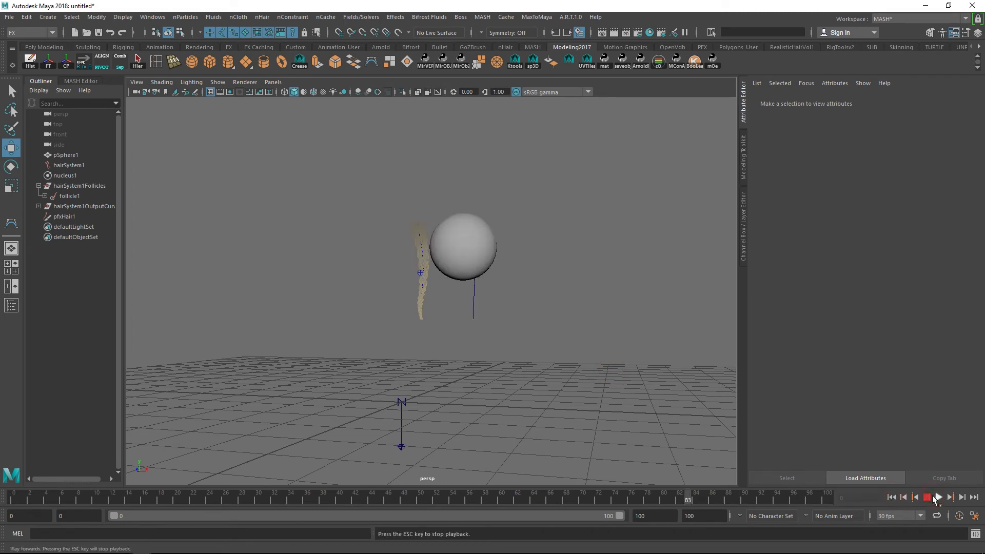
pyautogui.click(923, 497)
pyautogui.click(892, 497)
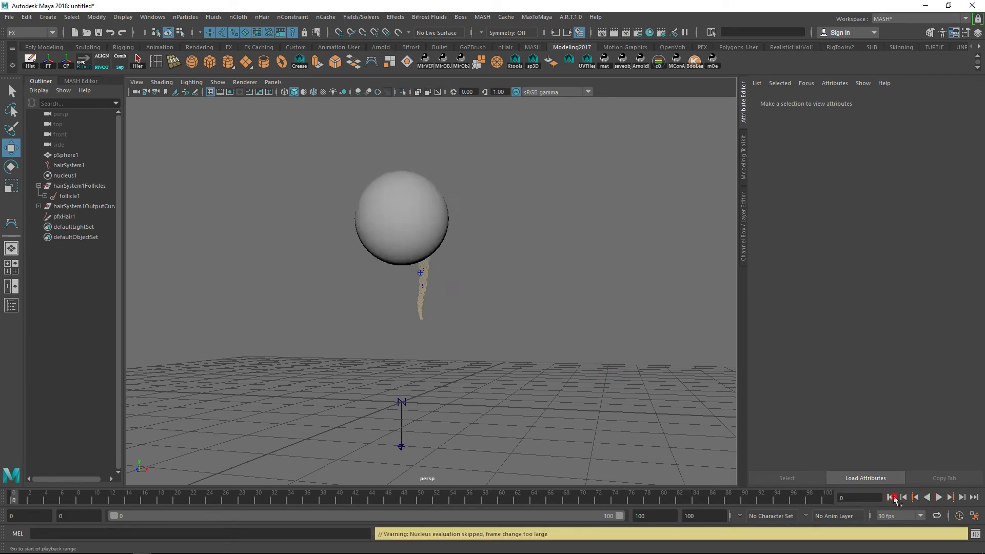
pyautogui.click(938, 500)
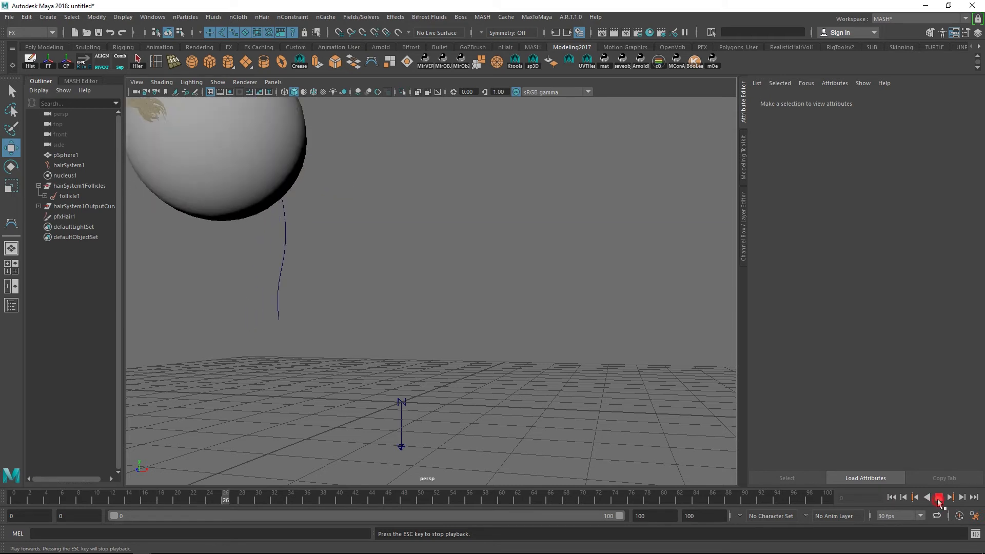
pyautogui.click(939, 500)
# Replay the animation from the first frame in a wider side view of the sphere and its trailing braid.
pyautogui.keyDown('alt'); pyautogui.moveTo(554, 340); pyautogui.dragTo(460, 296, button='right'); pyautogui.keyUp('alt')
pyautogui.keyDown('alt'); pyautogui.moveTo(461, 296); pyautogui.dragTo(396, 285); pyautogui.keyUp('alt')
pyautogui.keyDown('alt'); pyautogui.moveTo(395, 287); pyautogui.dragTo(403, 299); pyautogui.keyUp('alt')
pyautogui.keyDown('alt'); pyautogui.moveTo(404, 294); pyautogui.dragTo(494, 277, button='middle'); pyautogui.keyUp('alt')
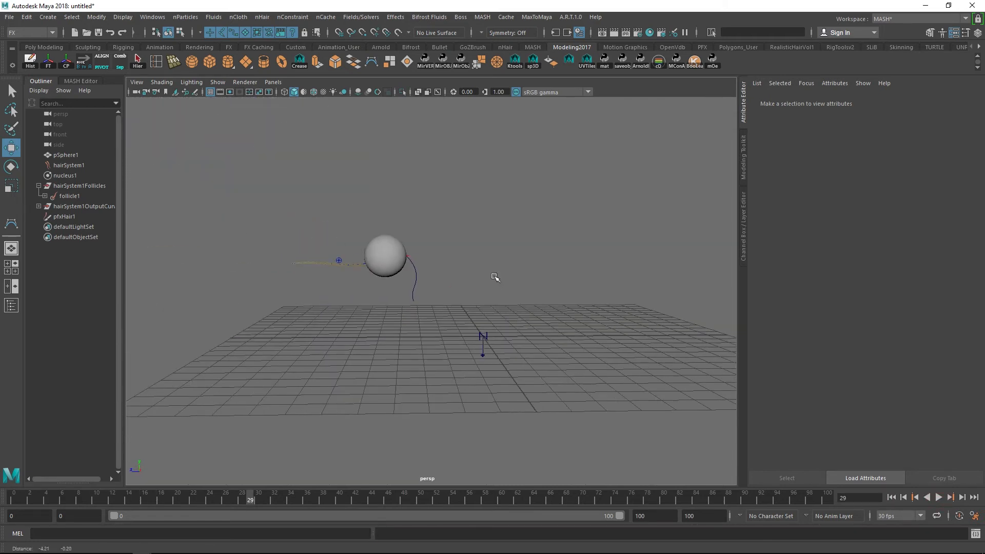
pyautogui.keyDown('alt'); pyautogui.moveTo(491, 275); pyautogui.dragTo(517, 286, button='right'); pyautogui.keyUp('alt')
pyautogui.keyDown('alt'); pyautogui.moveTo(517, 286); pyautogui.dragTo(474, 266, button='middle'); pyautogui.keyUp('alt')
pyautogui.keyDown('alt'); pyautogui.moveTo(473, 266); pyautogui.dragTo(514, 300, button='right'); pyautogui.keyUp('alt')
pyautogui.click(892, 498)
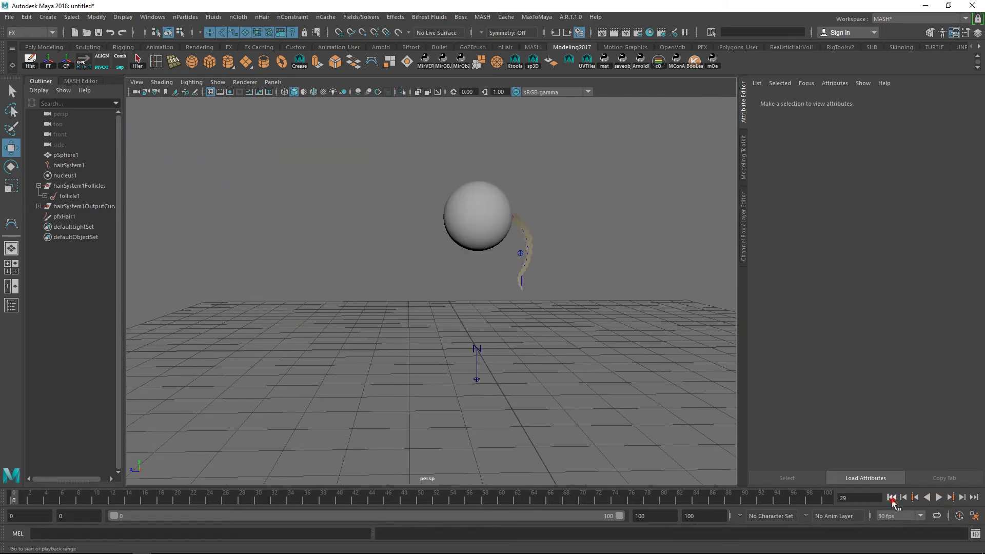
pyautogui.click(938, 497)
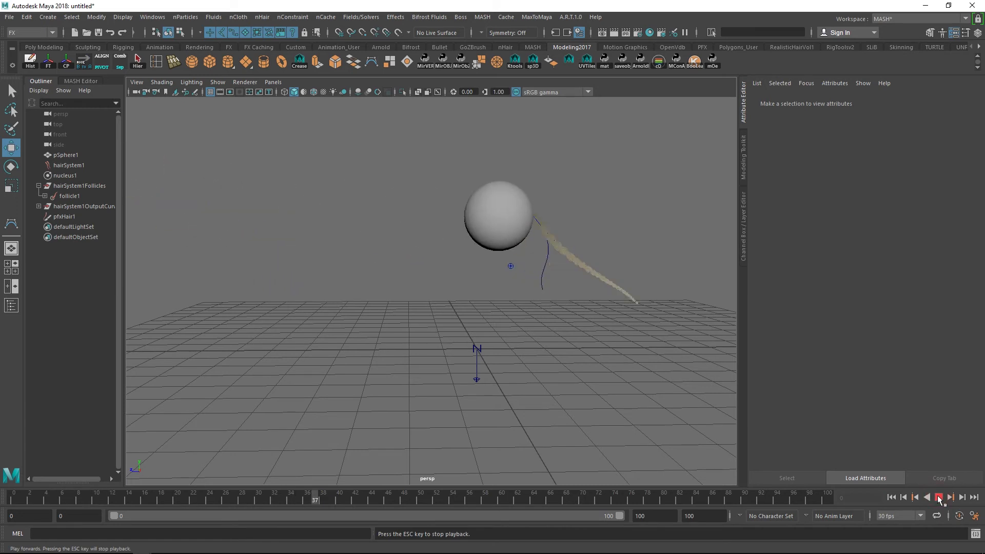
pyautogui.click(939, 497)
# Scrub the timeline to frame 10 to inspect the braid, and return to the first frame.
pyautogui.keyDown('alt'); pyautogui.moveTo(660, 321); pyautogui.dragTo(602, 281, button='right'); pyautogui.keyUp('alt')
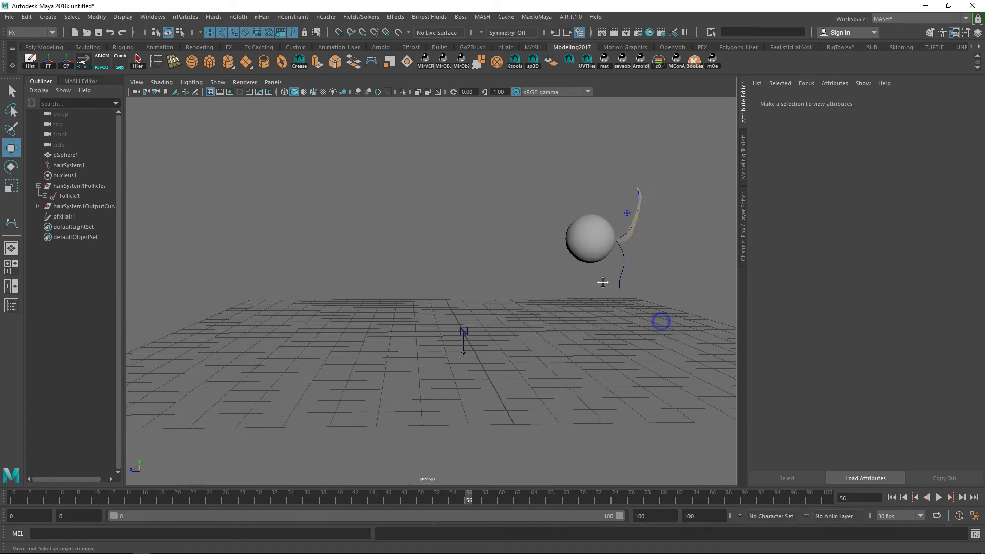
pyautogui.keyDown('alt'); pyautogui.moveTo(602, 281); pyautogui.dragTo(473, 275, button='middle'); pyautogui.keyUp('alt')
pyautogui.keyDown('alt'); pyautogui.moveTo(472, 276); pyautogui.dragTo(477, 286); pyautogui.keyUp('alt')
pyautogui.moveTo(37, 496); pyautogui.dragTo(97, 501)
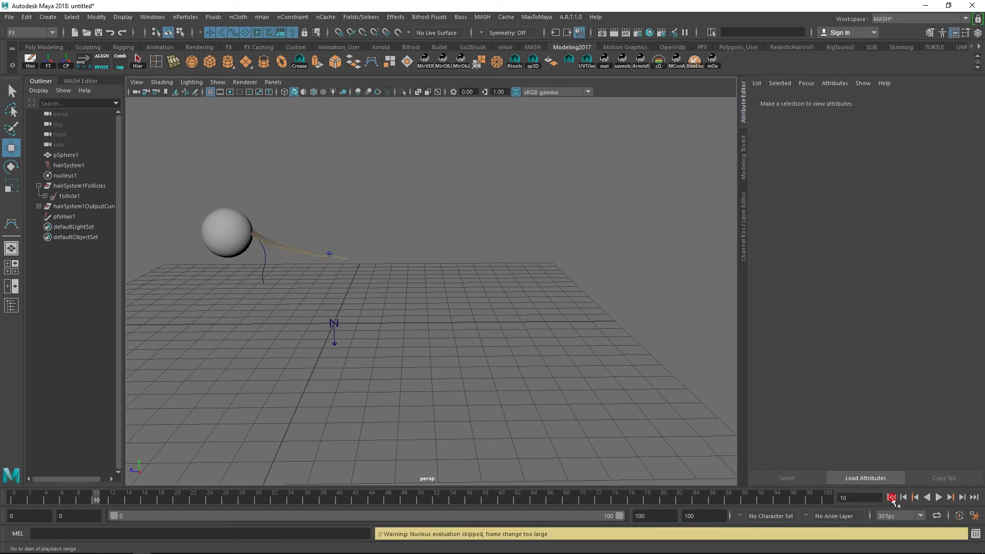
pyautogui.click(892, 497)
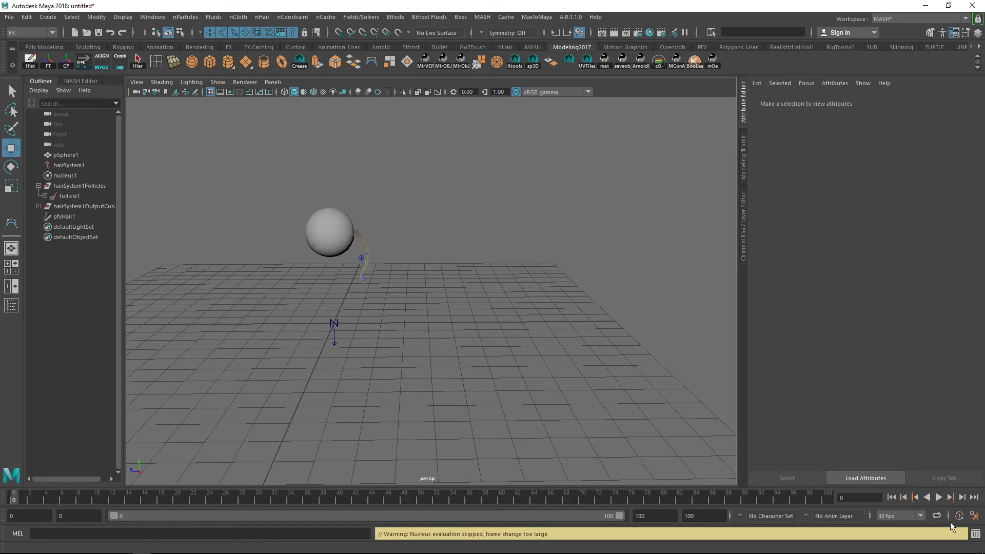
# Set the playback speed to Play every frame in the Time Slider preferences and save them.
pyautogui.click(974, 516)
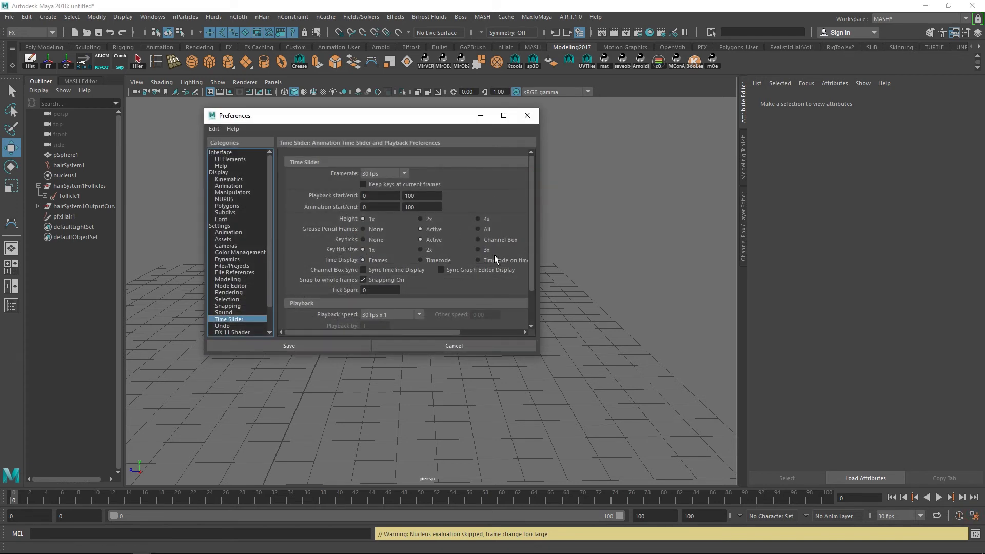
pyautogui.click(391, 314)
pyautogui.click(392, 326)
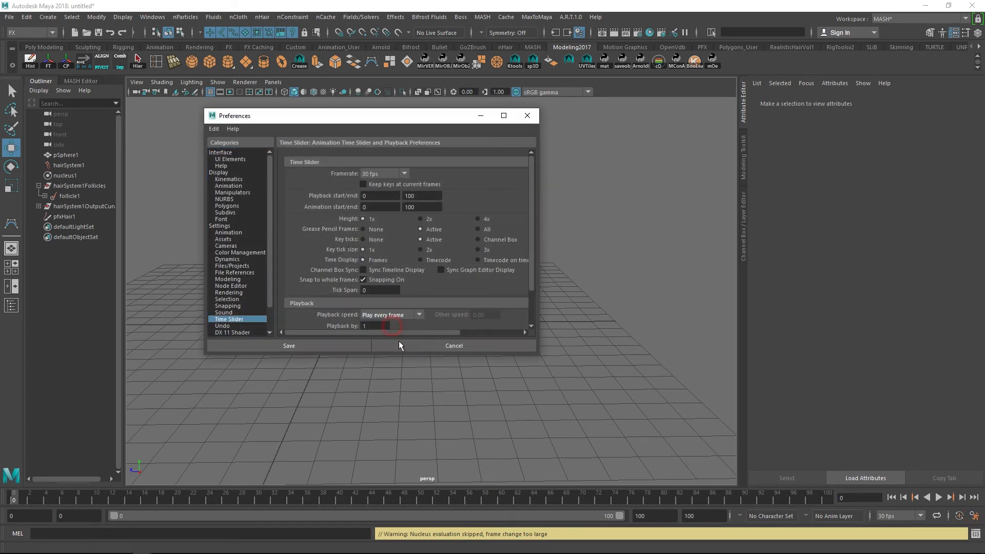
pyautogui.click(303, 347)
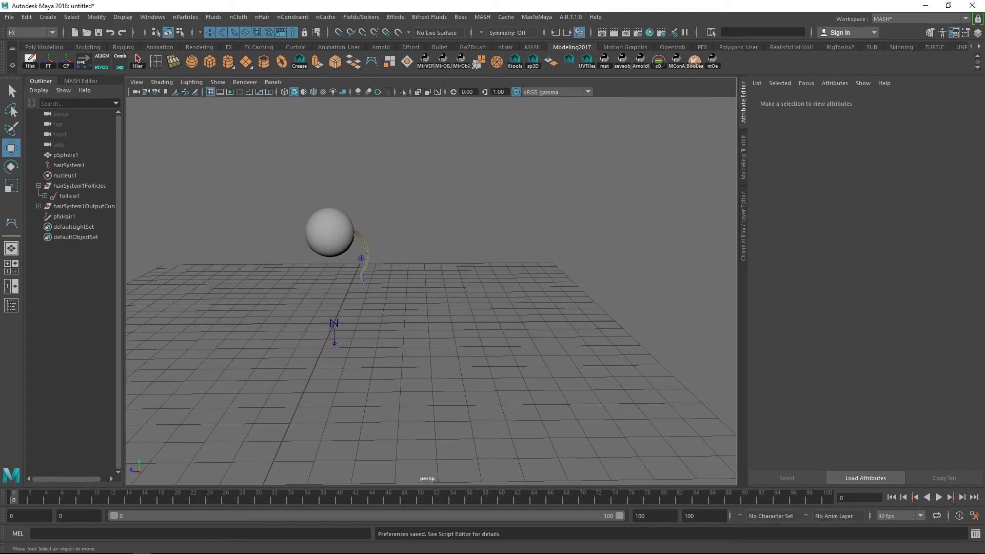
# Play the simulation from the start to frame 39 and inspect the braid's shape from several angles.
pyautogui.click(887, 496)
pyautogui.click(939, 498)
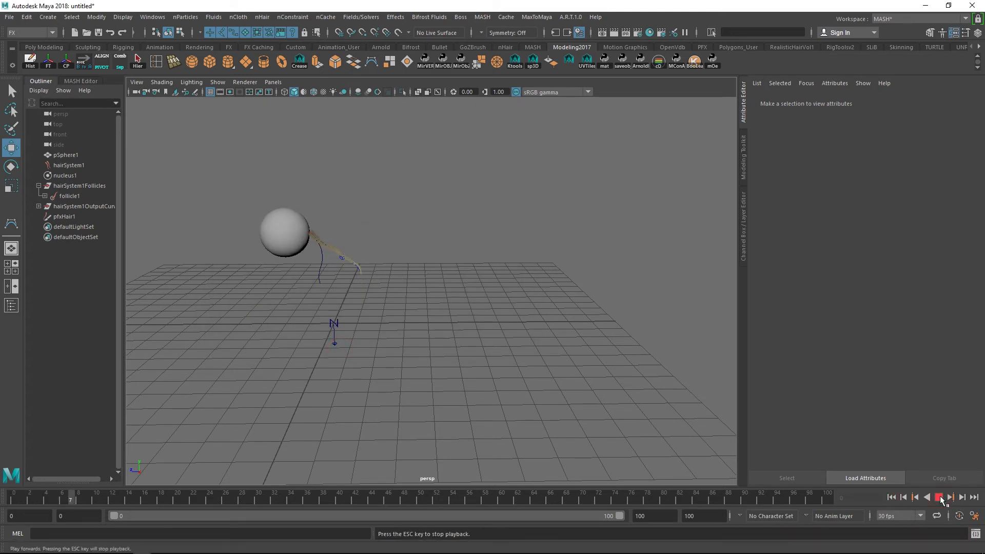
pyautogui.press('Escape')
pyautogui.keyDown('alt'); pyautogui.moveTo(598, 297); pyautogui.dragTo(372, 239, button='right'); pyautogui.keyUp('alt')
pyautogui.keyDown('alt'); pyautogui.moveTo(373, 239); pyautogui.dragTo(418, 215, button='middle'); pyautogui.keyUp('alt')
pyautogui.keyDown('alt'); pyautogui.moveTo(419, 214); pyautogui.dragTo(482, 232); pyautogui.keyUp('alt')
pyautogui.keyDown('alt'); pyautogui.moveTo(483, 232); pyautogui.dragTo(539, 269, button='right'); pyautogui.keyUp('alt')
pyautogui.keyDown('alt'); pyautogui.moveTo(539, 268); pyautogui.dragTo(452, 249); pyautogui.keyUp('alt')
pyautogui.keyDown('alt'); pyautogui.moveTo(452, 249); pyautogui.dragTo(594, 275, button='right'); pyautogui.keyUp('alt')
pyautogui.keyDown('alt'); pyautogui.moveTo(593, 275); pyautogui.dragTo(556, 299, button='middle'); pyautogui.keyUp('alt')
pyautogui.keyDown('alt'); pyautogui.moveTo(585, 293); pyautogui.dragTo(555, 262, button='right'); pyautogui.keyUp('alt')
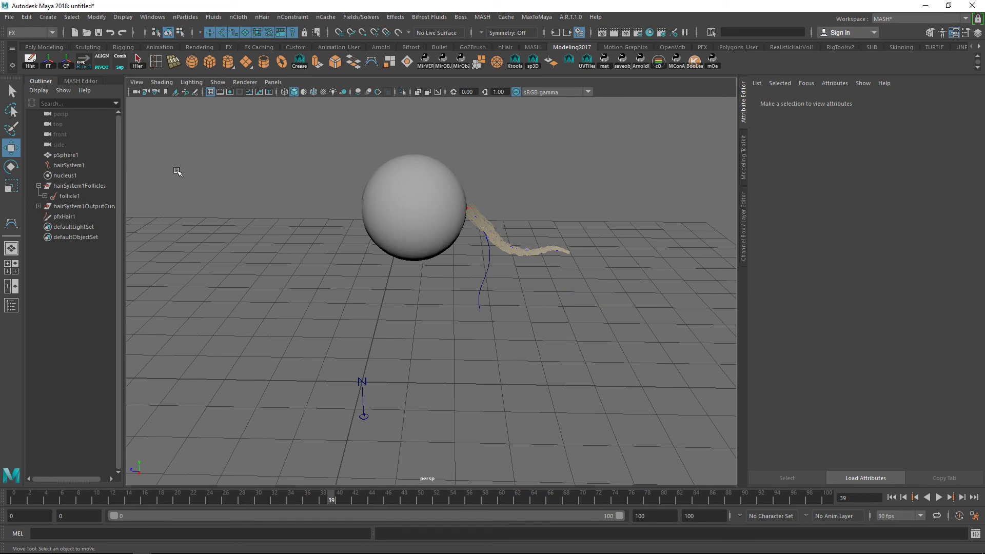
# Examine the hair system's Dynamic Properties, including stretch resistance, stiffness scale, start curve attract and forces.
pyautogui.click(71, 167)
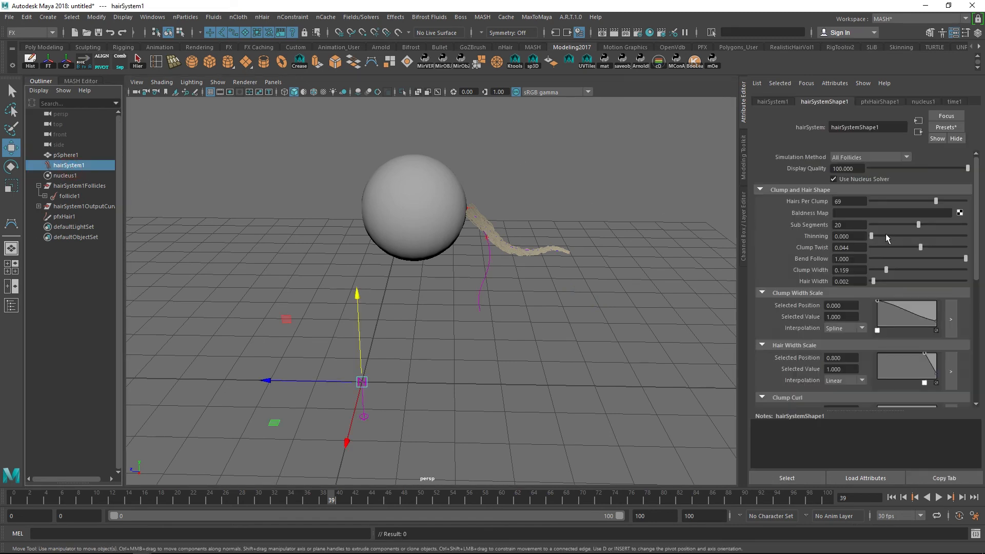
pyautogui.scroll(-5, 924, 303)
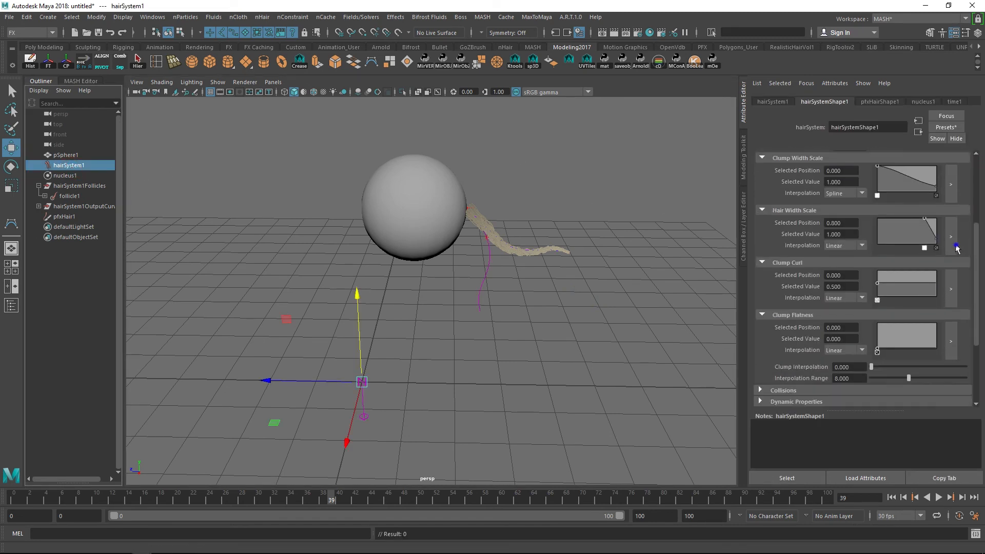
pyautogui.moveTo(978, 270); pyautogui.dragTo(979, 283)
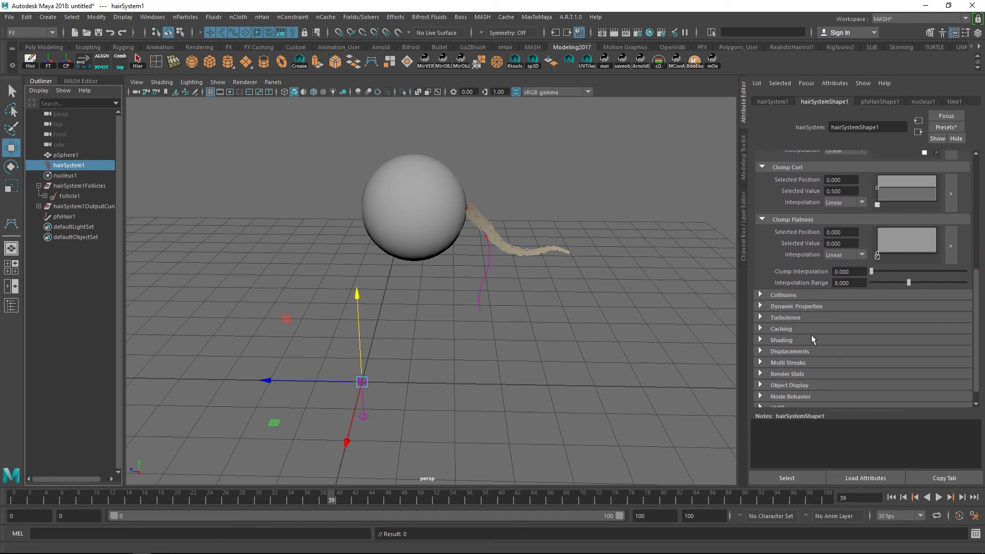
pyautogui.click(793, 307)
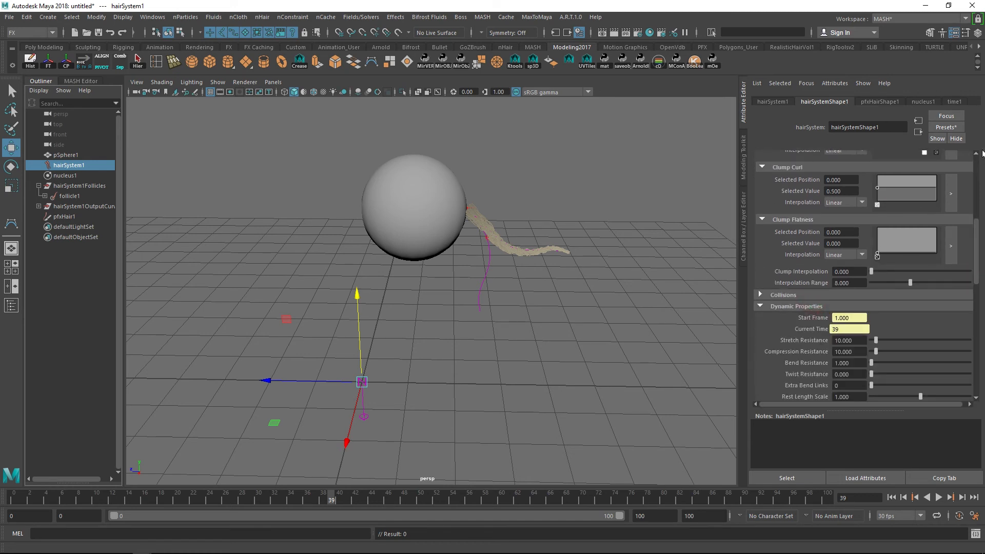
pyautogui.scroll(-3, 796, 182)
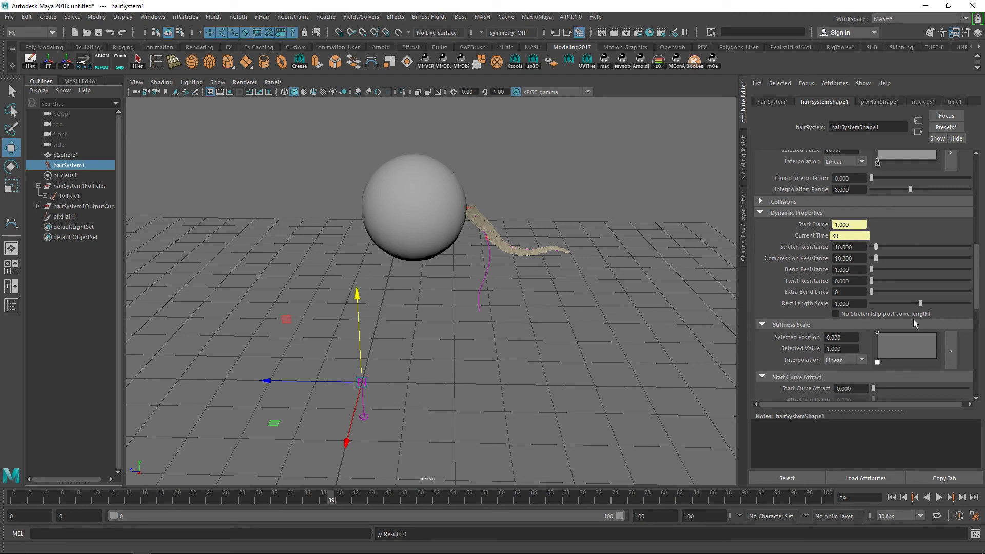
pyautogui.click(976, 300)
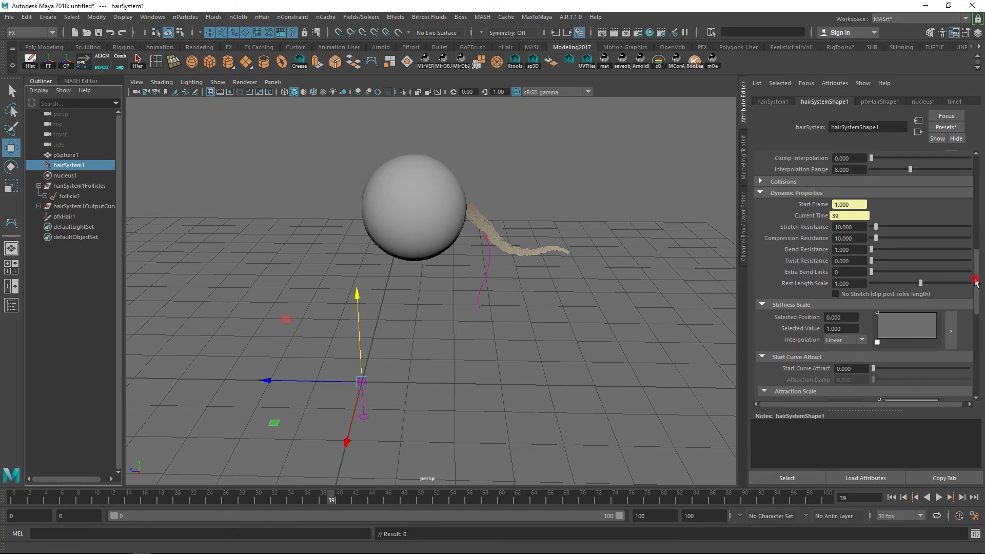
pyautogui.moveTo(975, 282); pyautogui.dragTo(975, 292)
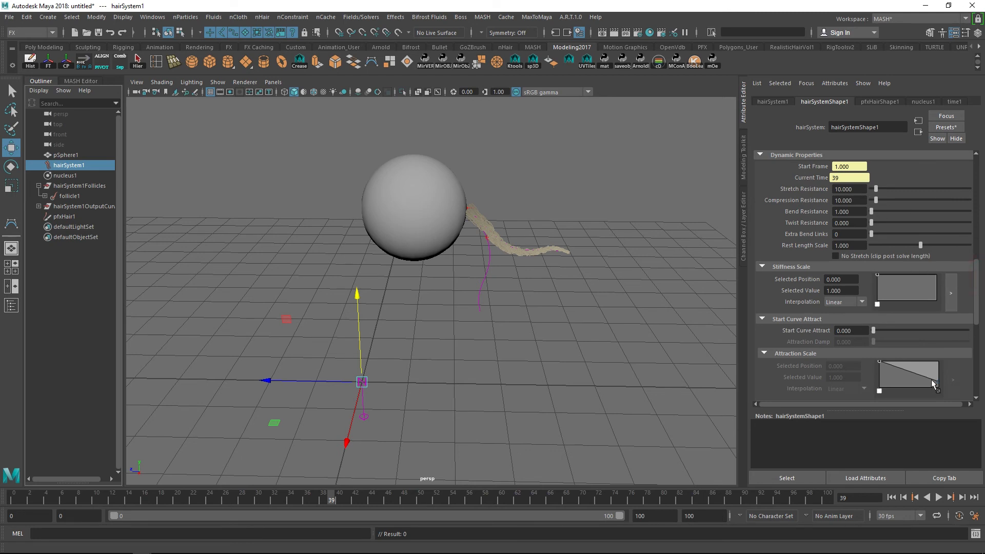
pyautogui.scroll(-4, 945, 290)
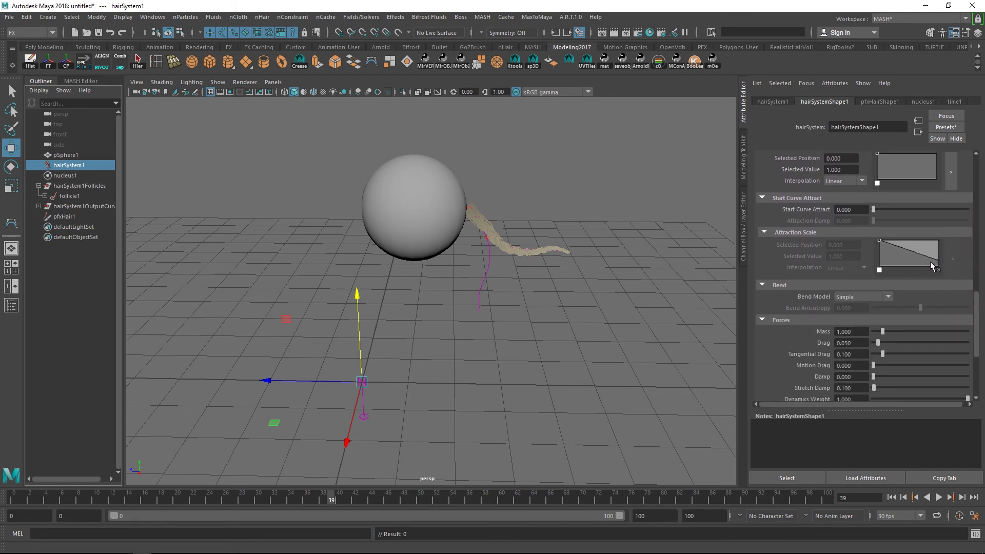
# Advance the simulation from frame 0 to frame 5 to check how the braid swings behind the sphere.
pyautogui.click(14, 500)
pyautogui.hotkey('alt', 'v')
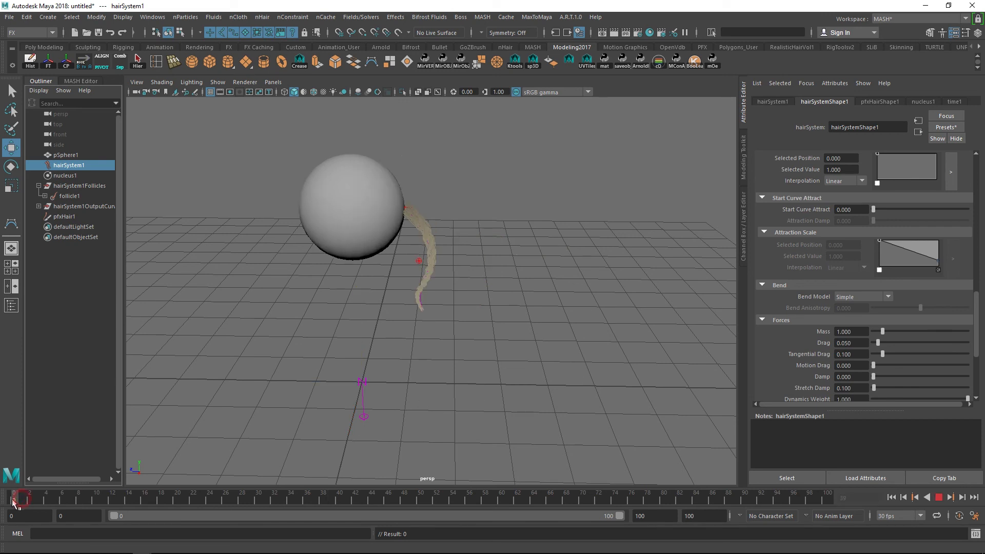
pyautogui.moveTo(20, 504); pyautogui.dragTo(56, 500)
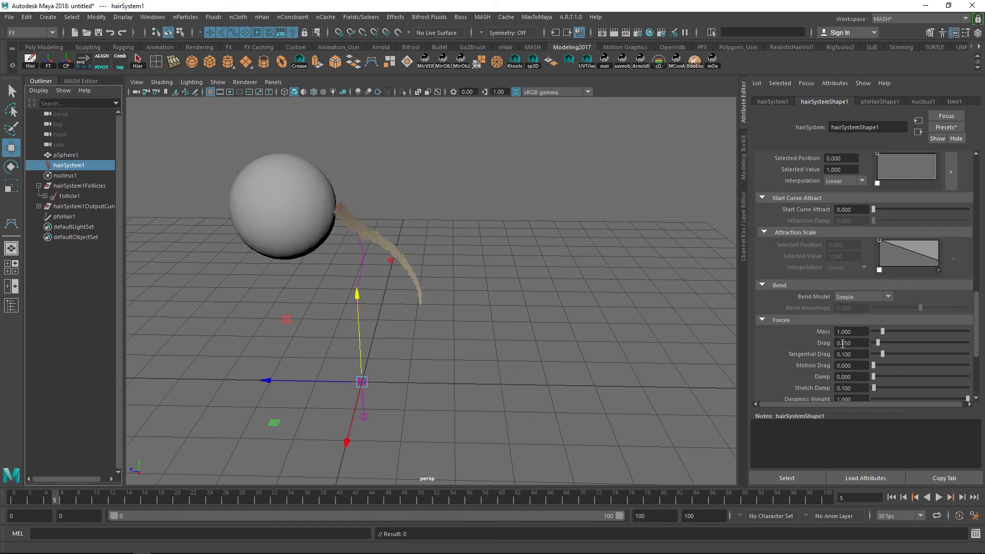
# Return to the first frame and raise the hair system's Start Curve Attract to 1.000.
pyautogui.click(938, 260)
pyautogui.click(938, 262)
pyautogui.moveTo(977, 359); pyautogui.dragTo(976, 344)
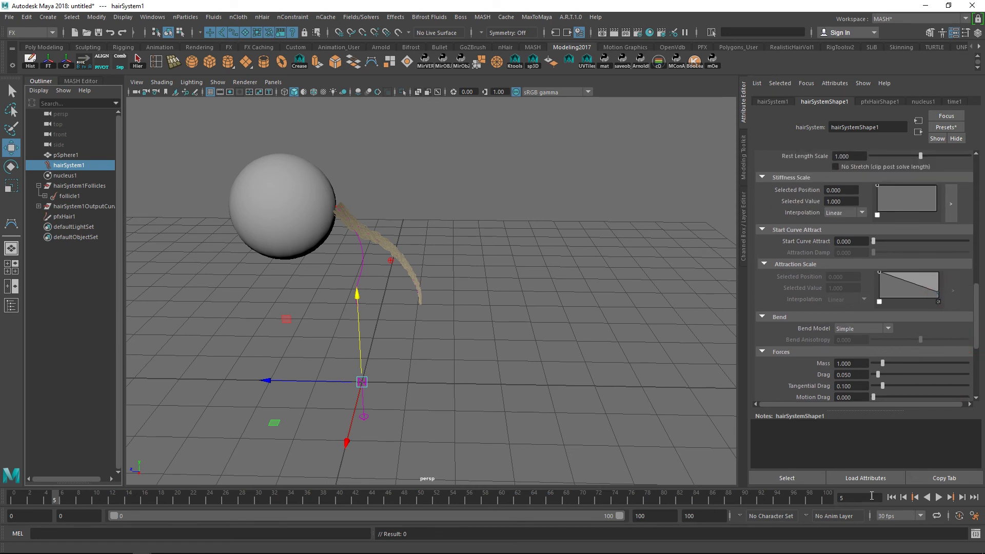
pyautogui.click(891, 497)
pyautogui.moveTo(890, 240); pyautogui.dragTo(924, 242)
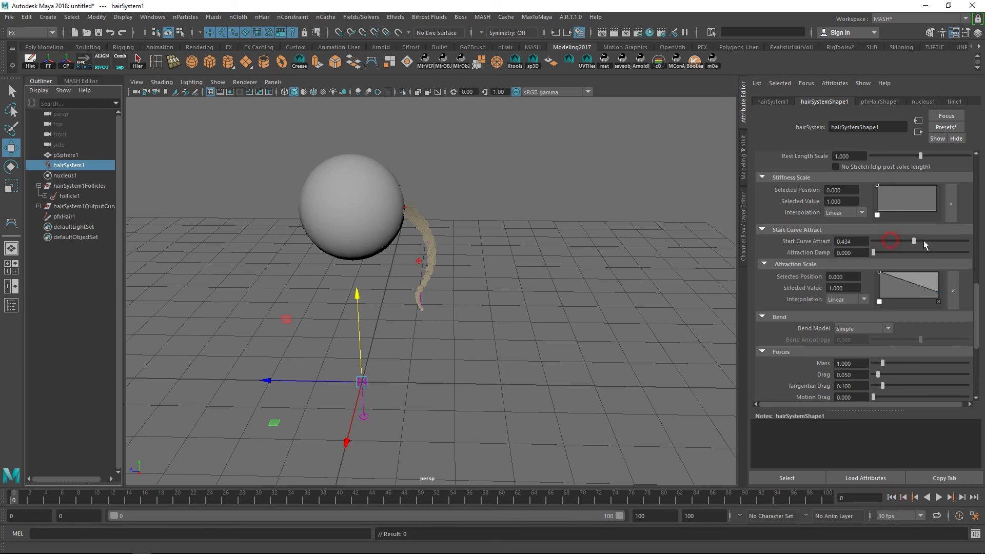
# Replay the animation from the first frame to check how well the braid keeps its start curve shape, and rewind.
pyautogui.click(938, 498)
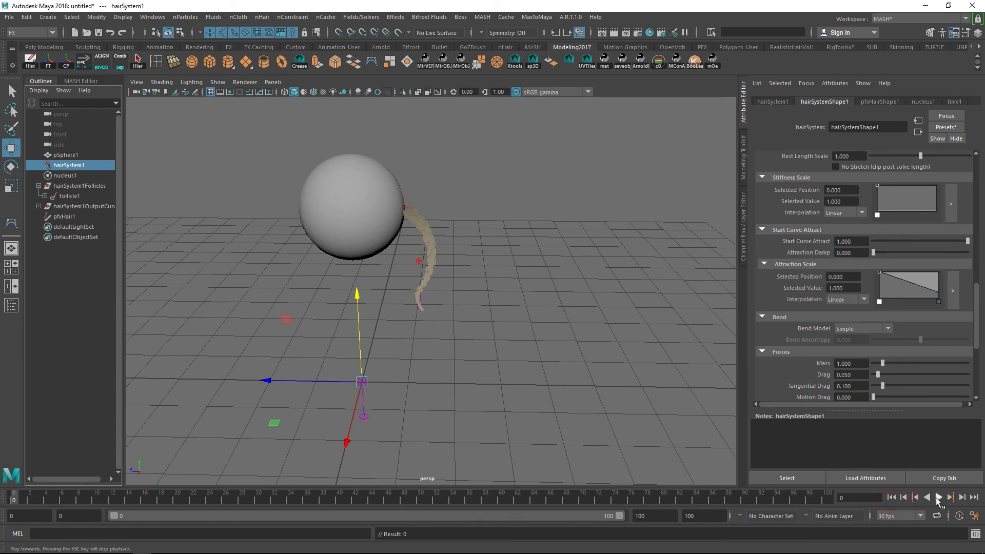
pyautogui.click(938, 497)
pyautogui.keyDown('alt'); pyautogui.moveTo(392, 382); pyautogui.dragTo(516, 373); pyautogui.keyUp('alt')
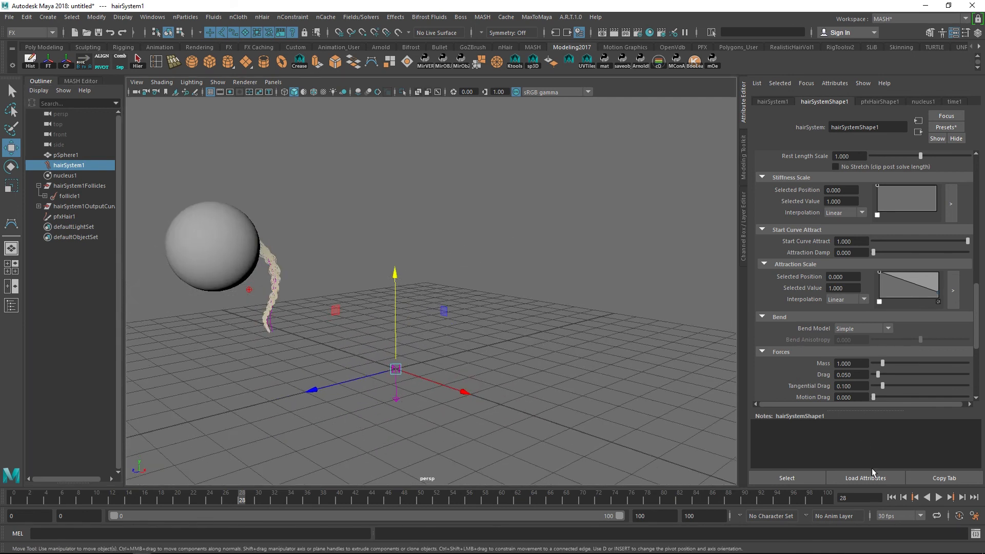
pyautogui.click(891, 497)
pyautogui.click(939, 497)
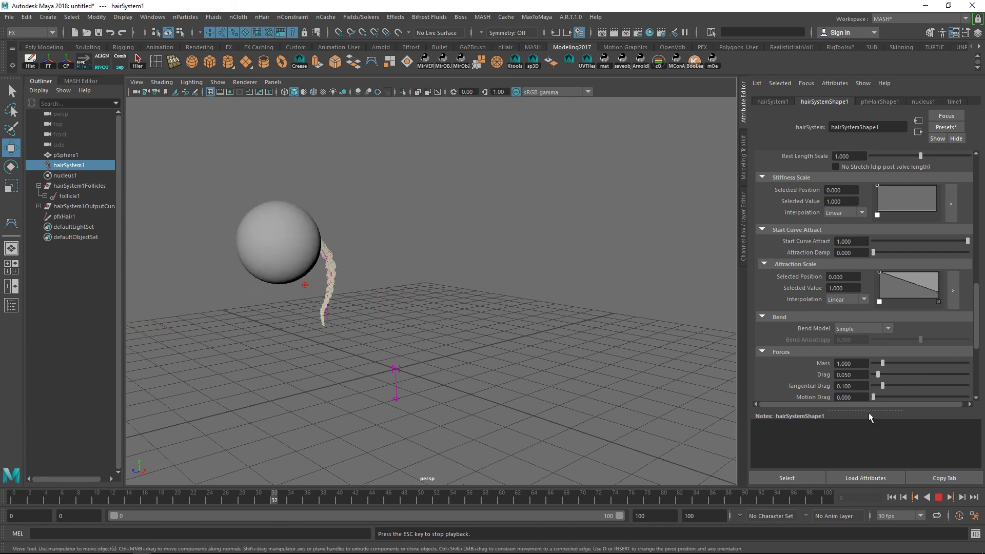
pyautogui.click(939, 497)
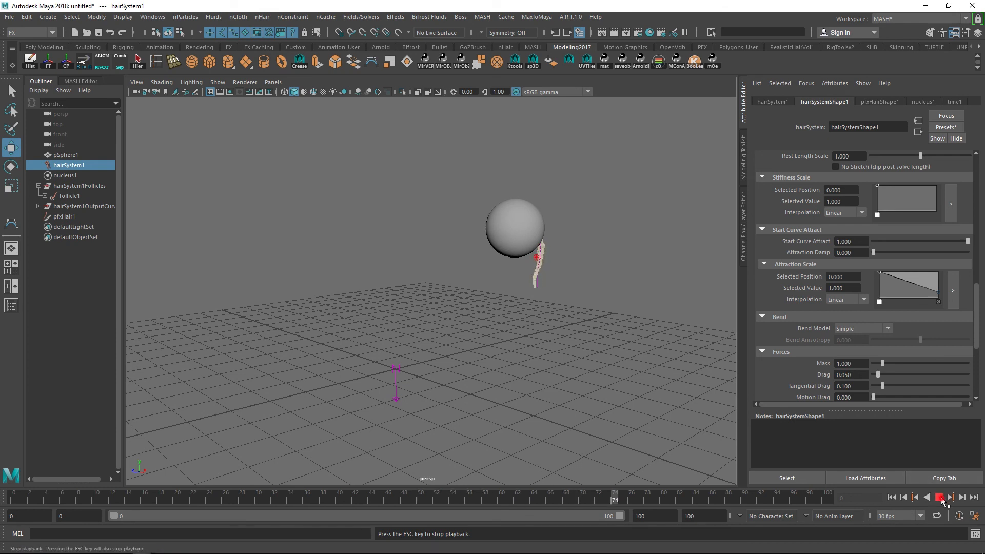
pyautogui.click(891, 497)
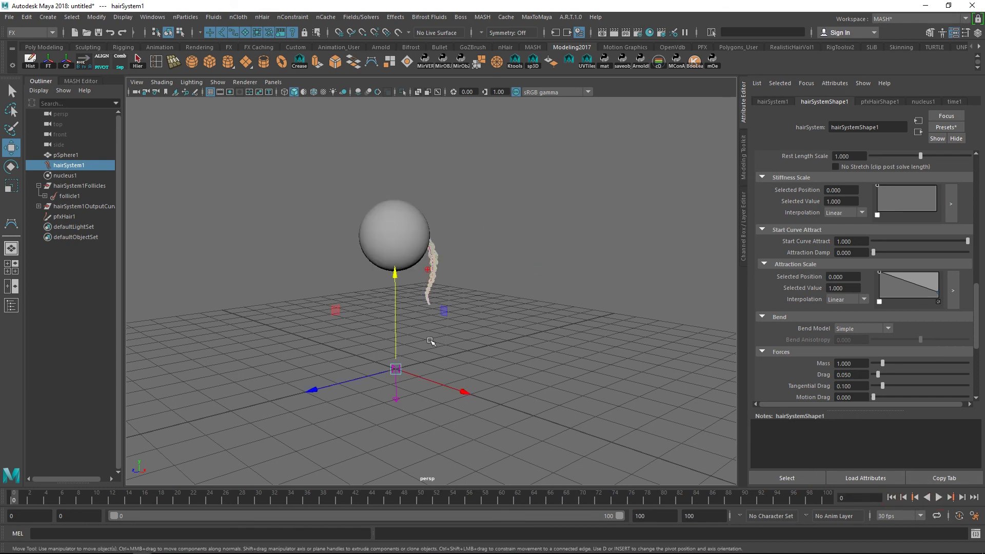
# Deselect the hair system and examine the braid on the sphere at the first frame from different angles.
pyautogui.keyDown('alt'); pyautogui.moveTo(507, 303); pyautogui.dragTo(470, 307); pyautogui.keyUp('alt')
pyautogui.click(488, 303)
pyautogui.keyDown('alt'); pyautogui.moveTo(454, 301); pyautogui.dragTo(526, 293, button='middle'); pyautogui.keyUp('alt')
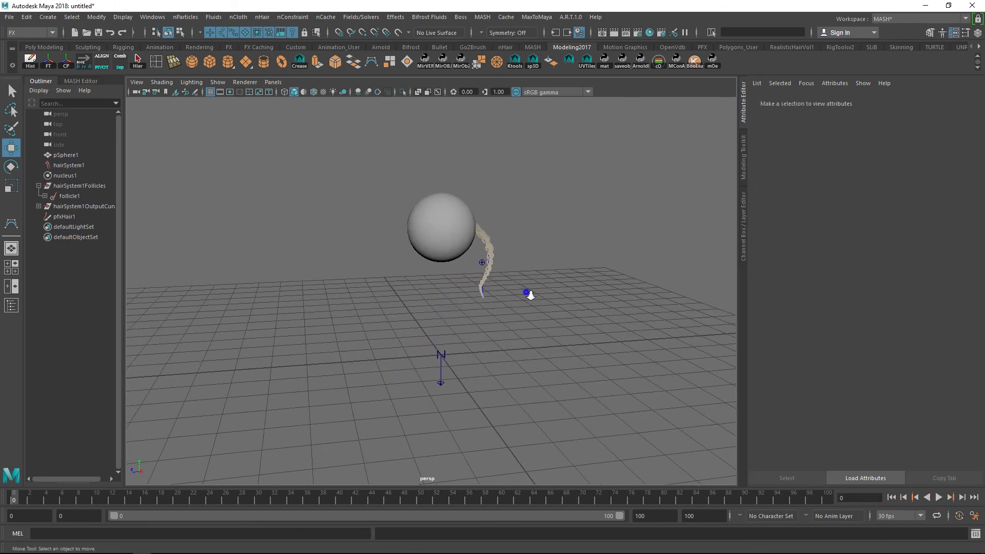
pyautogui.moveTo(530, 295)
pyautogui.keyDown('alt'); pyautogui.mouseDown()
pyautogui.moveTo(558, 315)
pyautogui.moveTo(508, 320)
pyautogui.moveTo(587, 324)
pyautogui.moveTo(497, 323)
pyautogui.moveTo(511, 322)
pyautogui.mouseUp(); pyautogui.keyUp('alt')
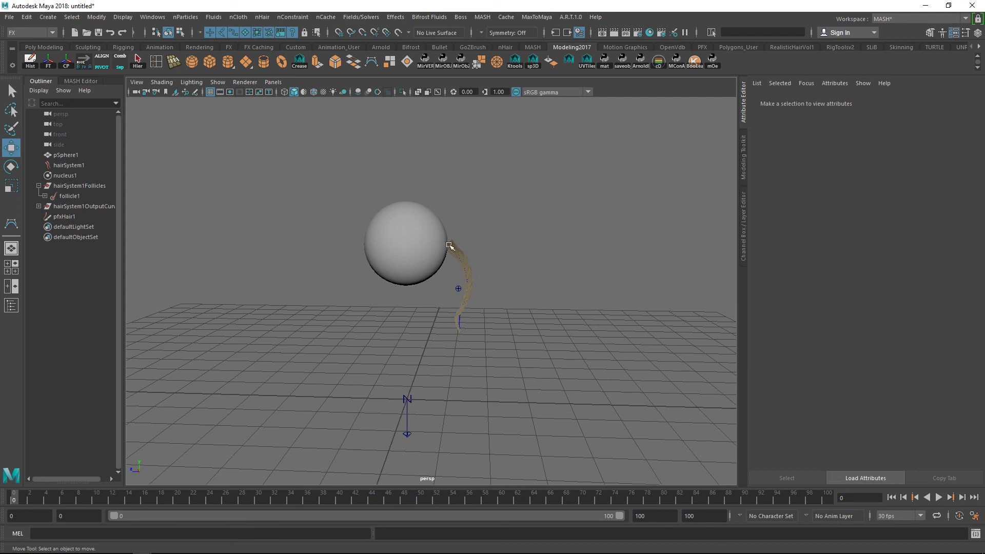
pyautogui.keyDown('alt'); pyautogui.moveTo(445, 252); pyautogui.dragTo(503, 295, button='right'); pyautogui.keyUp('alt')
pyautogui.keyDown('alt'); pyautogui.moveTo(485, 263); pyautogui.dragTo(475, 248, button='middle'); pyautogui.keyUp('alt')
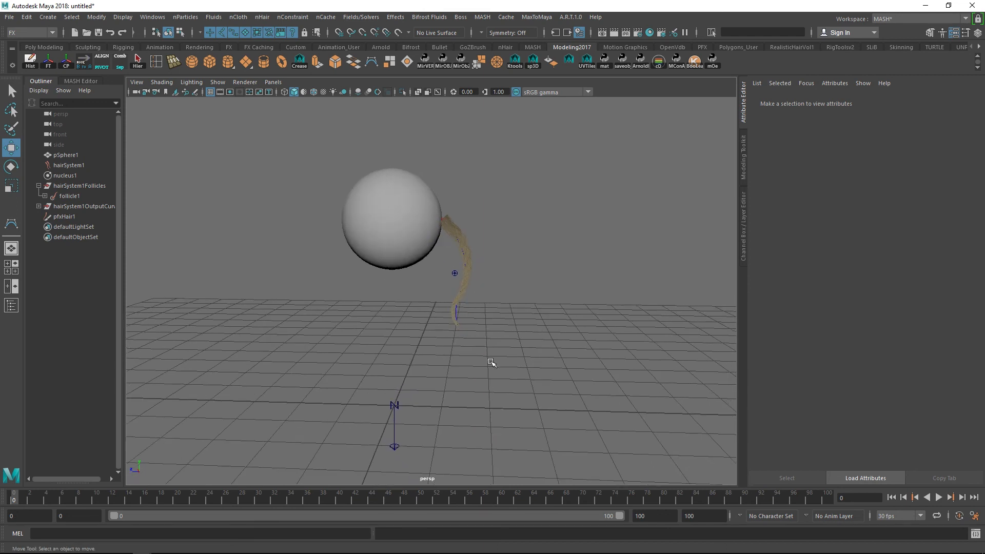
pyautogui.keyDown('alt'); pyautogui.moveTo(491, 347); pyautogui.dragTo(431, 301); pyautogui.keyUp('alt')
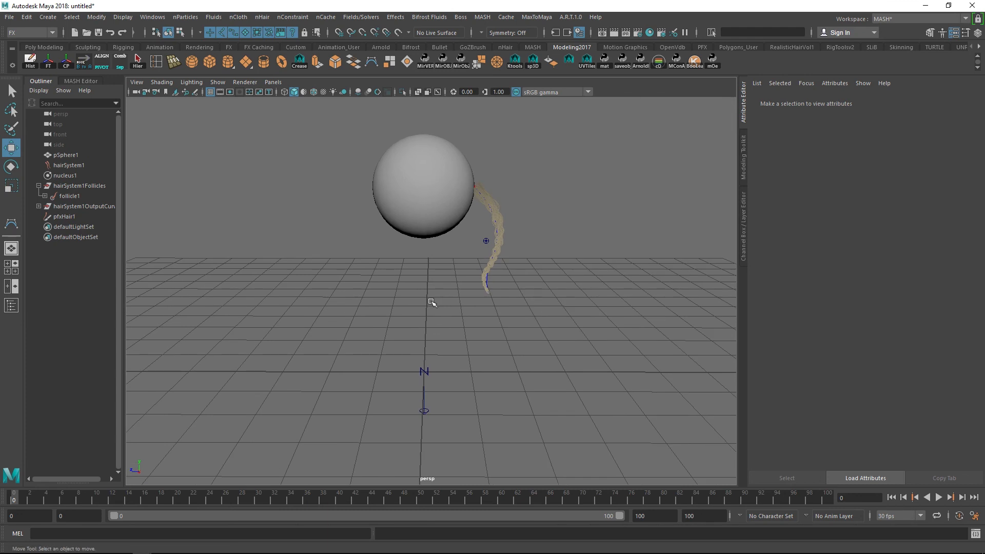